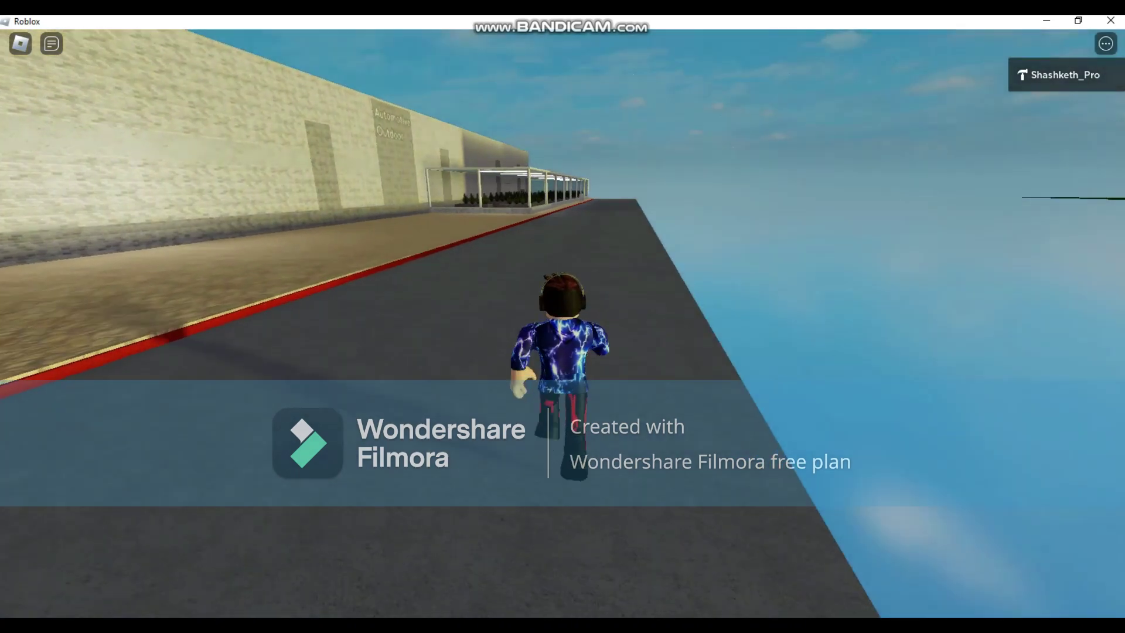
Walk the avatar past the Automotive Outdoor wall to the fenced garden area and face the distant town.
key("w")
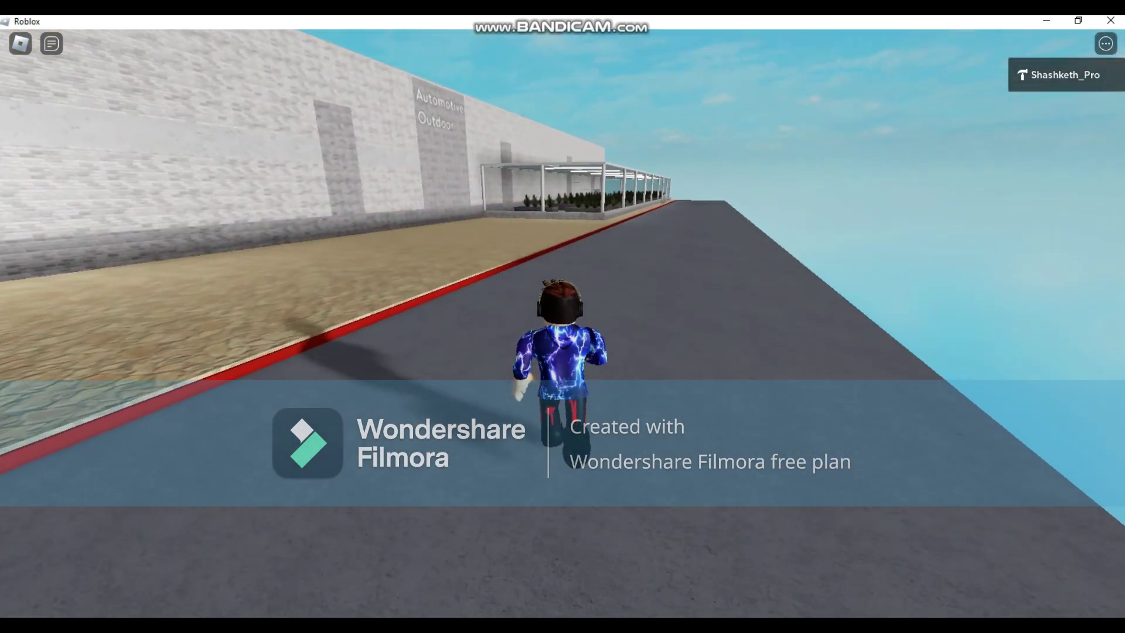
key("w")
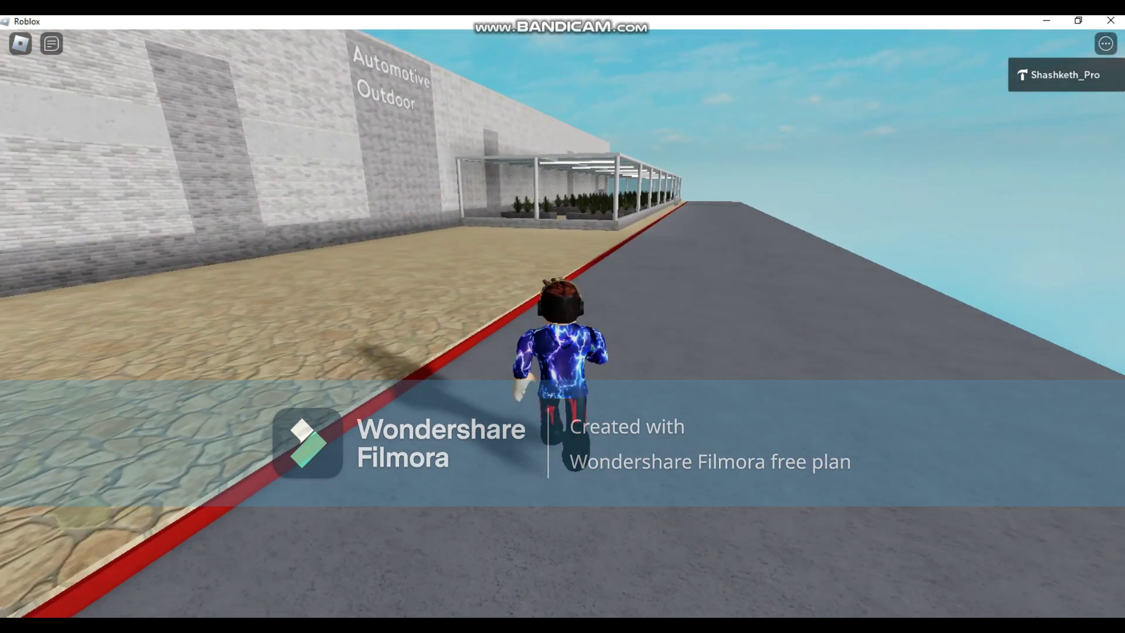
key("w")
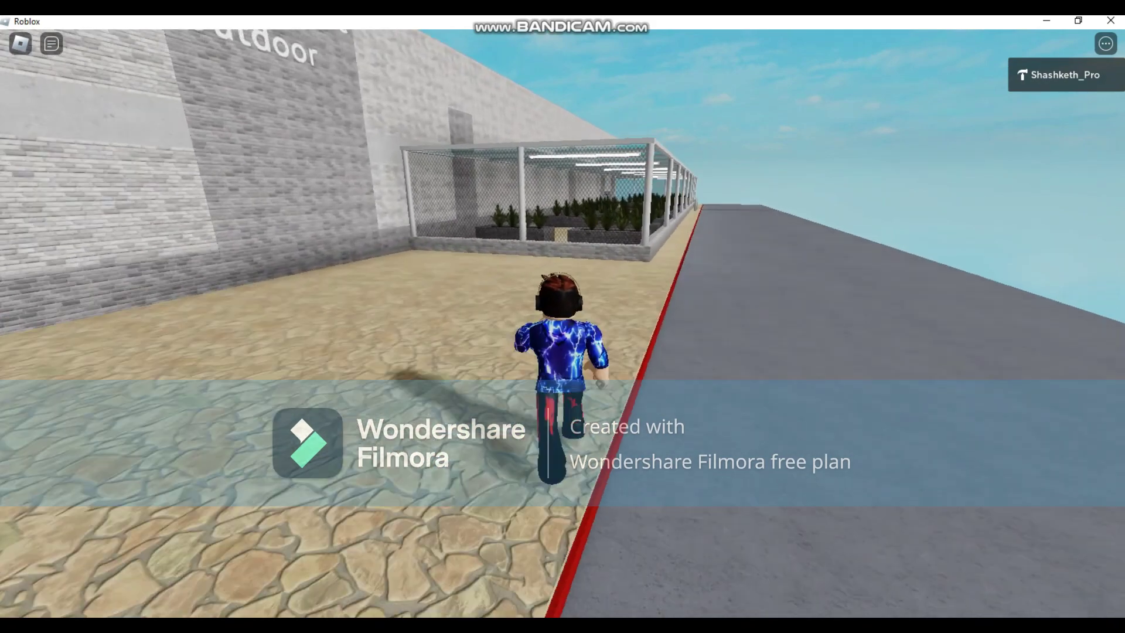
key("w")
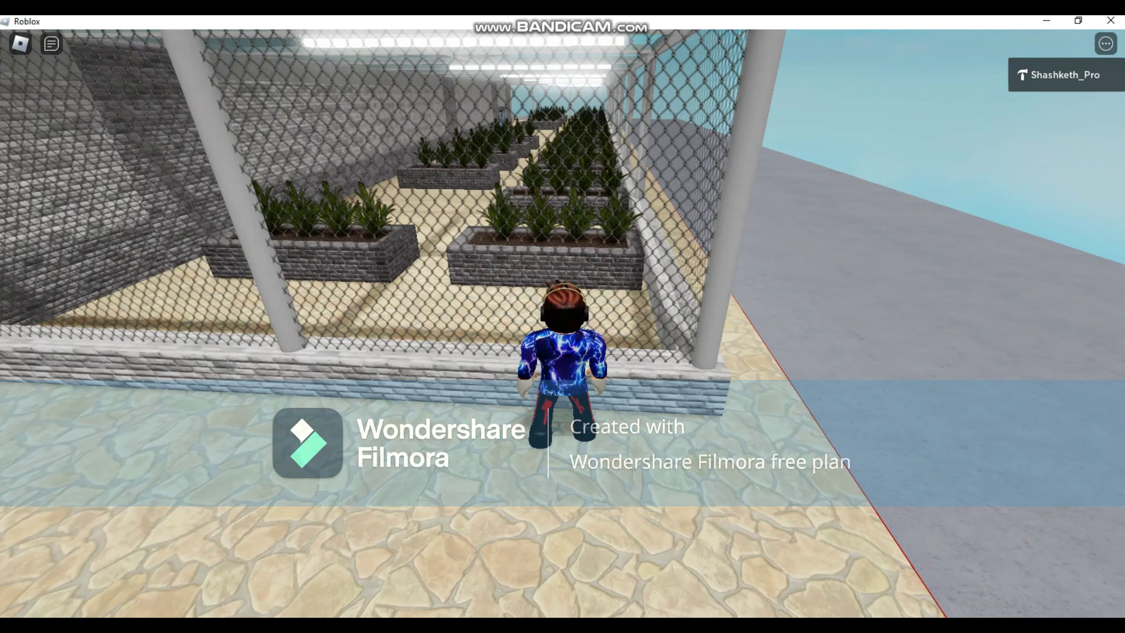
key("Right")
key("w")
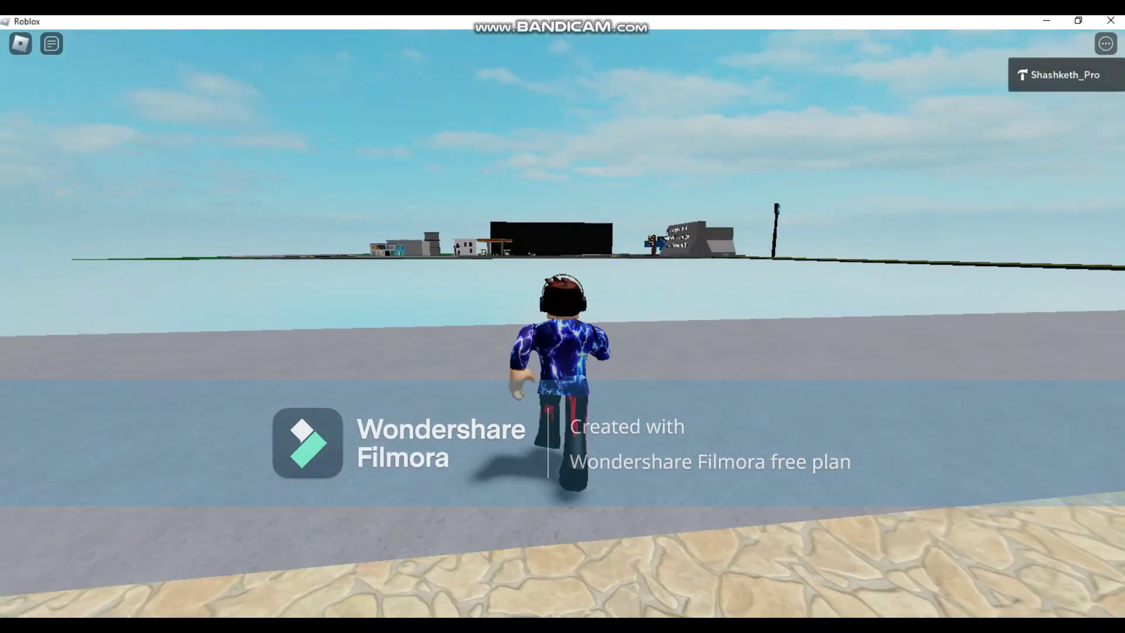
Leave the running experience, close the browser and switch to The School [STORY] project in Roblox Studio.
key("Escape")
key("l")
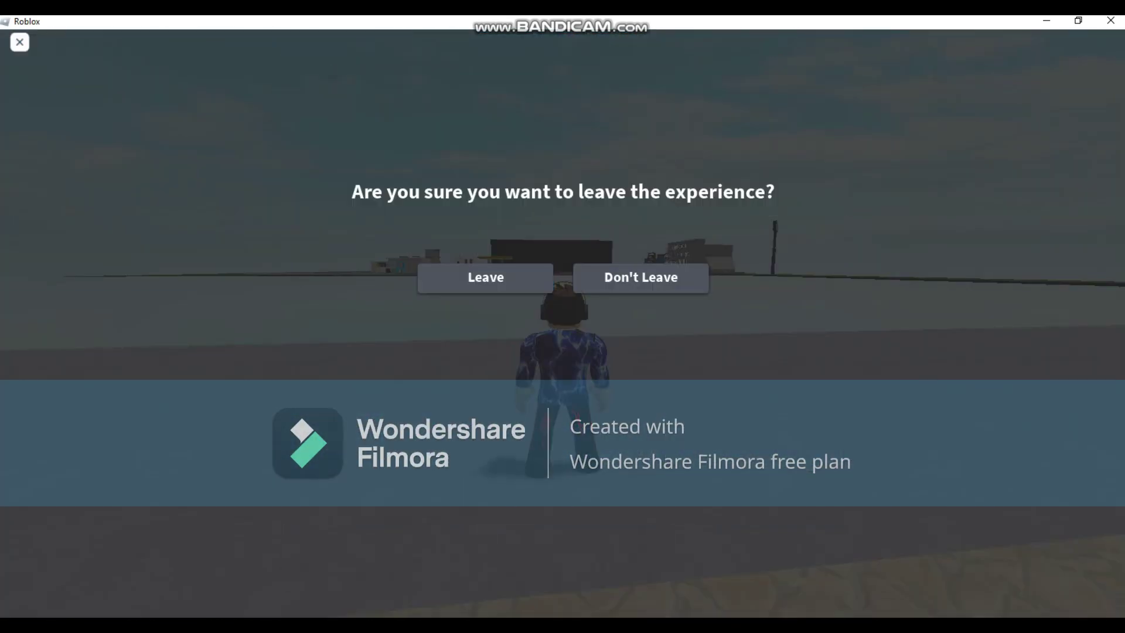
key("Return")
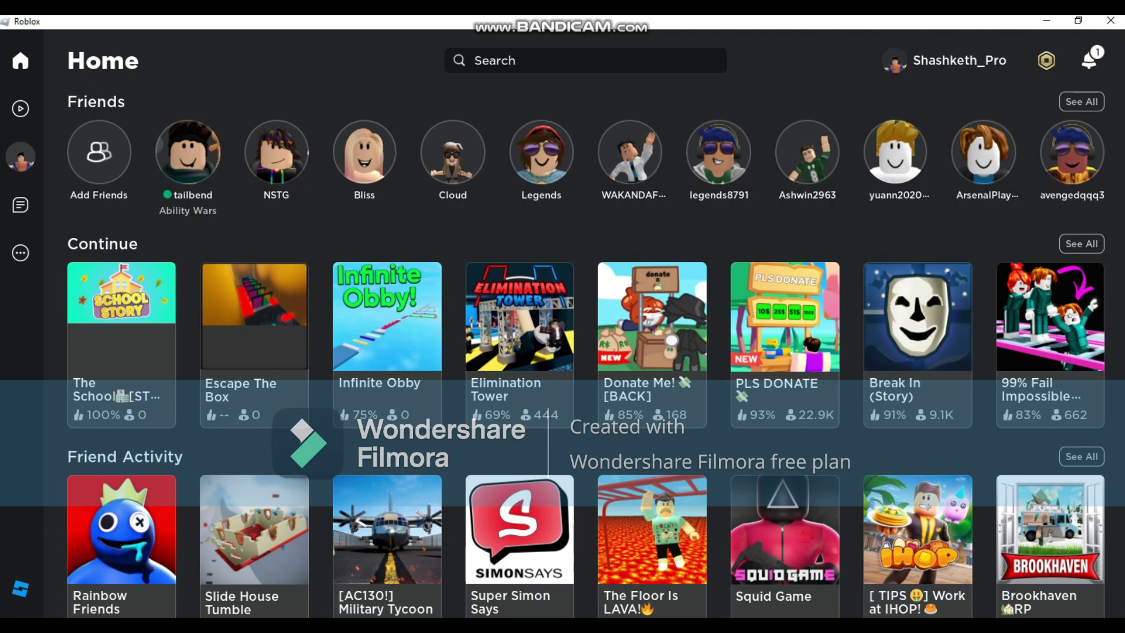
mouse_move(649, 425)
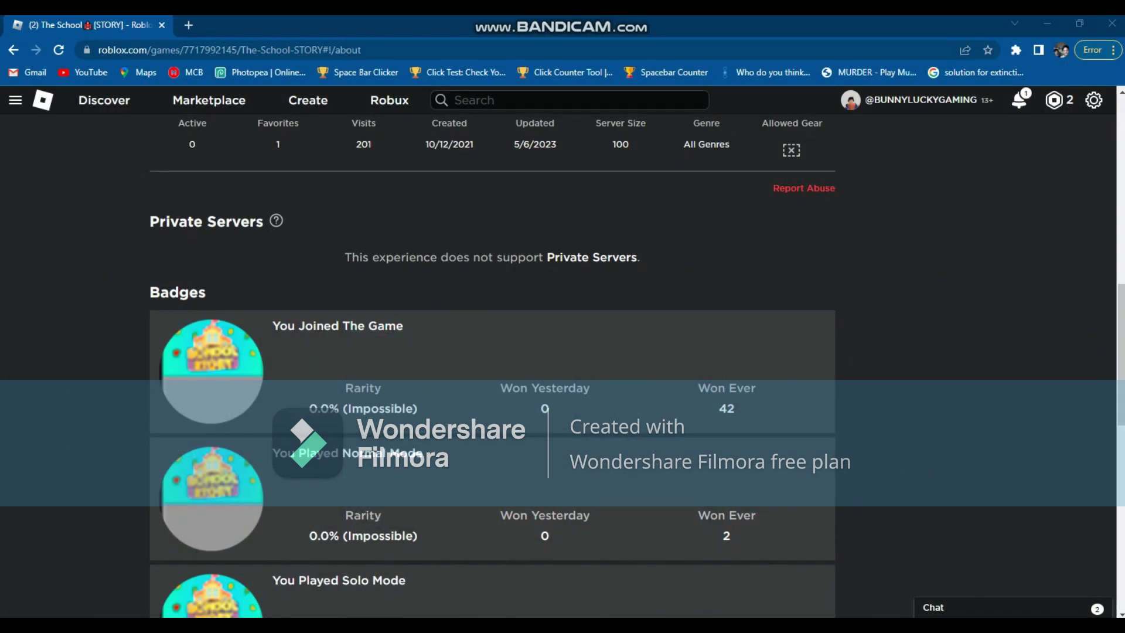
left_click(1111, 24)
left_click(665, 369)
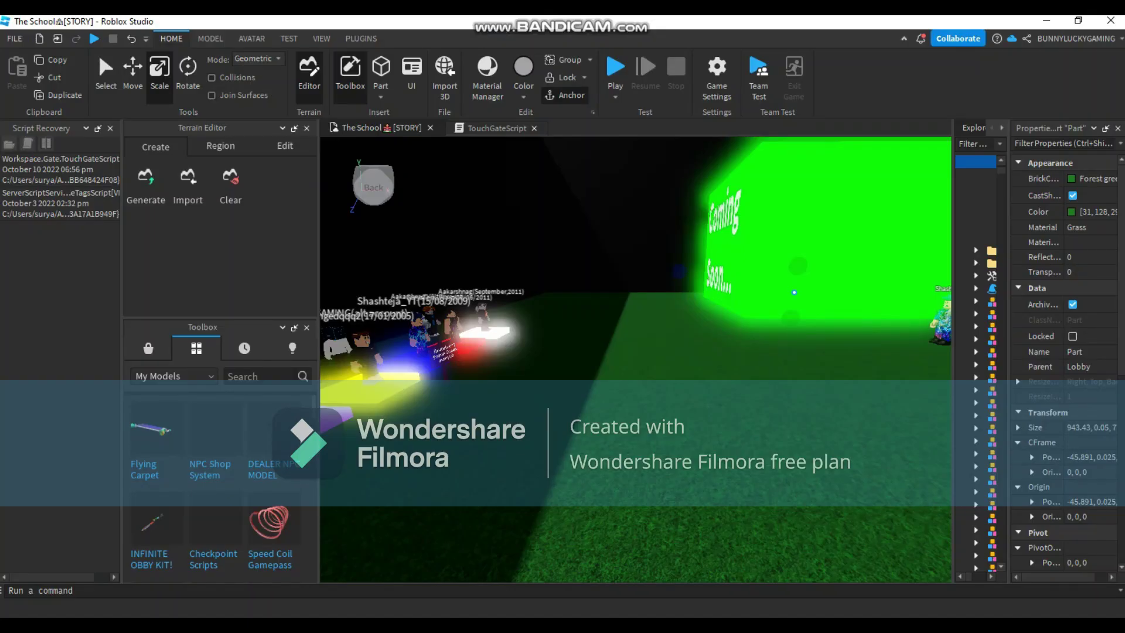
Examine the area outside the dark lobby, including the car spawners, the gas station and the town beyond the road.
key("w")
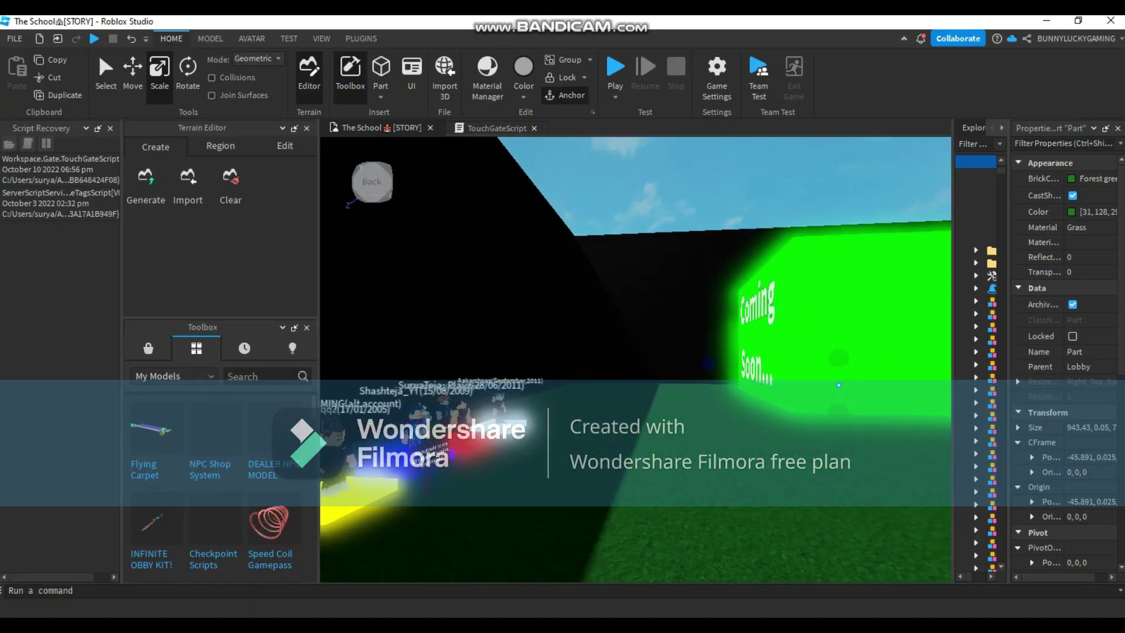
key("w")
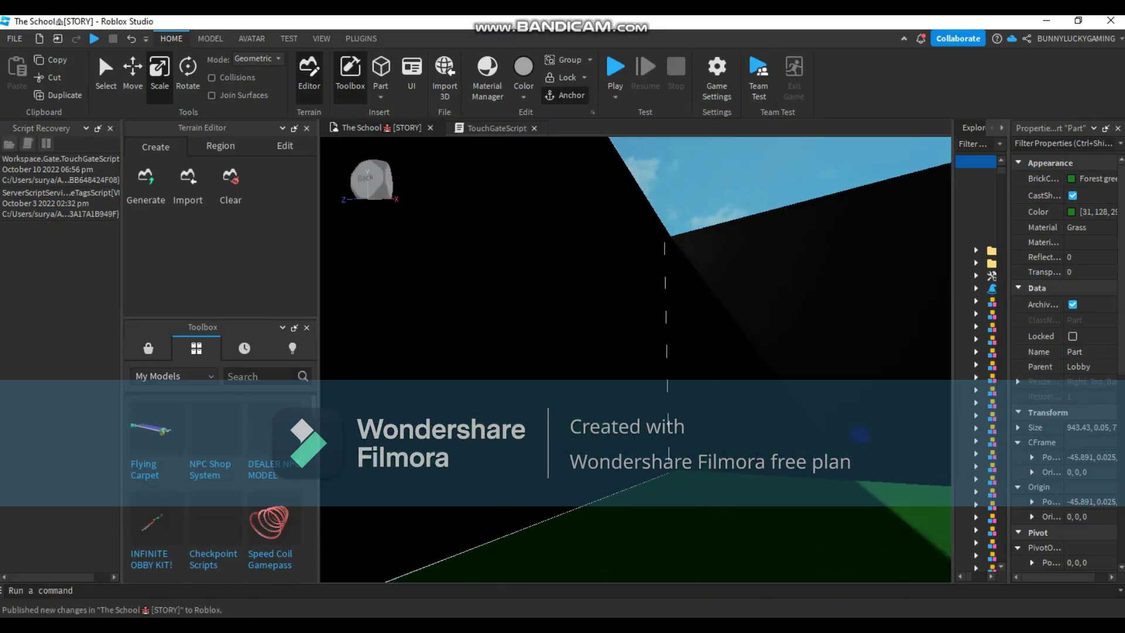
key("w")
right_click_drag(636, 359, 527, 357)
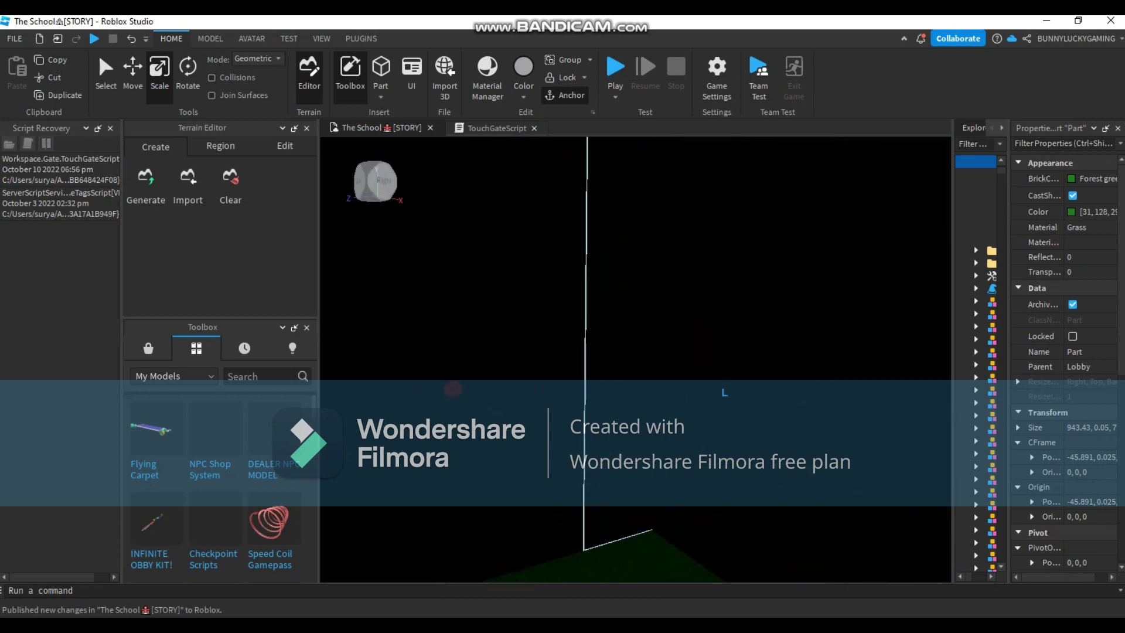
key("w")
right_click_drag(635, 359, 492, 366)
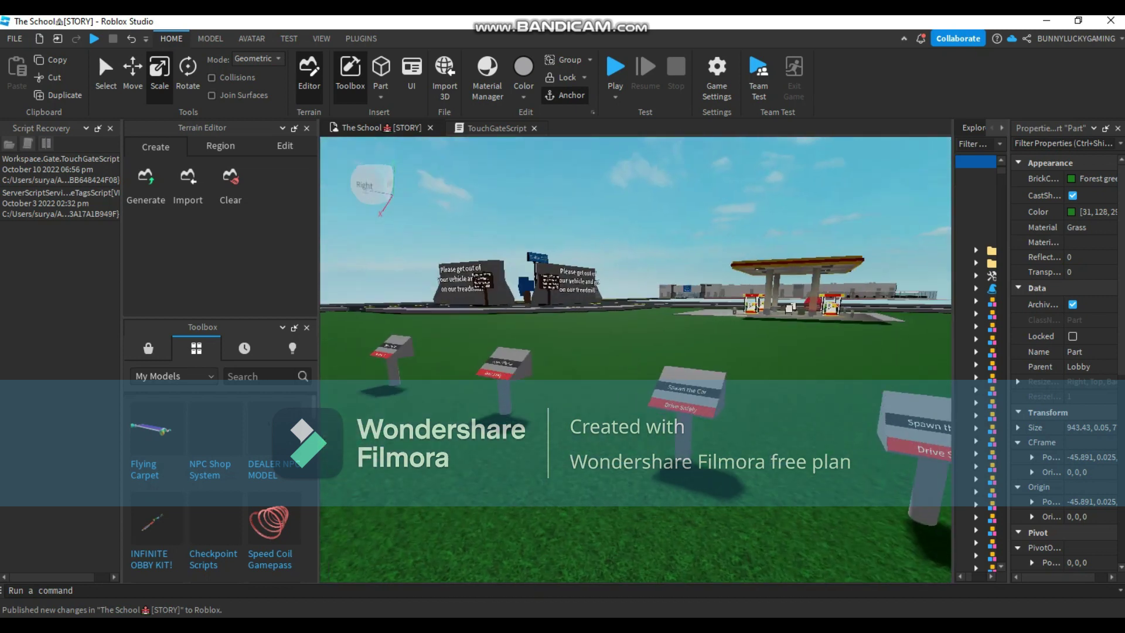
right_click(610, 183)
left_click(644, 497)
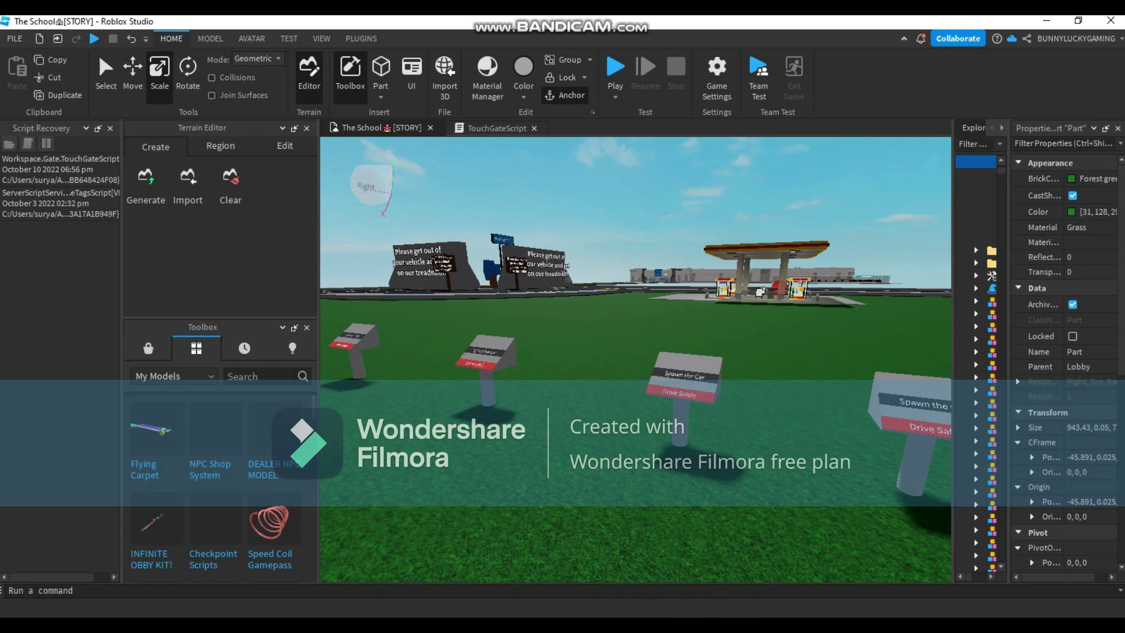
key("w")
right_click_drag(636, 360, 758, 287)
key("w")
key("w")
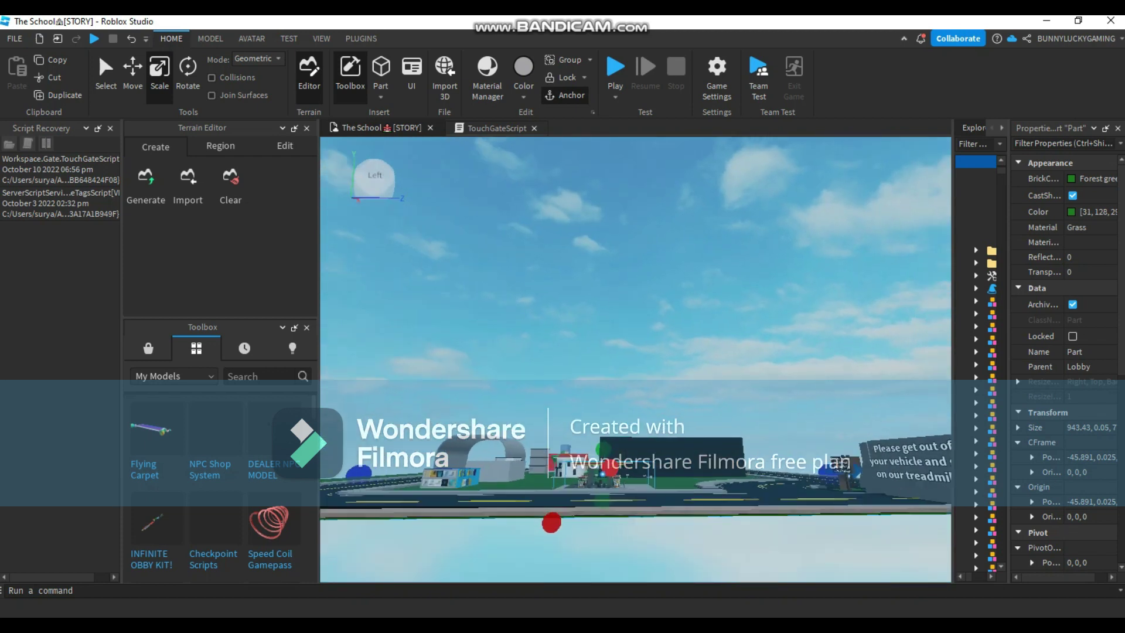
left_click(614, 373)
scroll(613, 373, "up", 3)
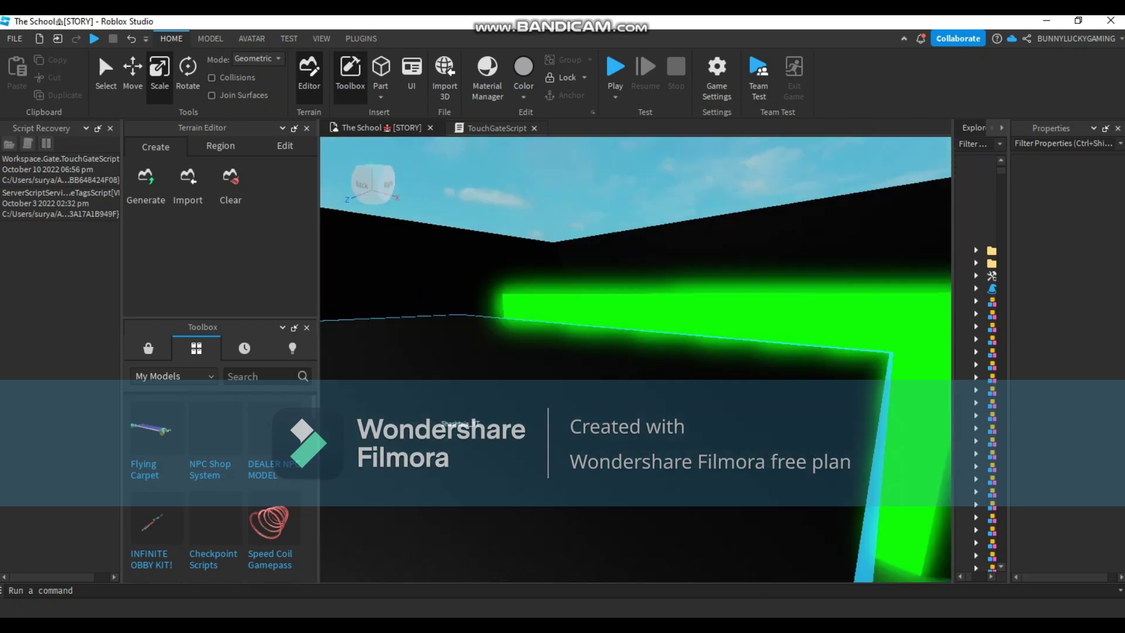
Inspect the lobby interior with its green wall and glowing podiums, and the security camera desk outside it.
right_click_drag(636, 359, 753, 359)
key("w")
key("a")
key("s")
right_click_drag(636, 359, 566, 362)
key("a")
key("d")
key("w")
key("w")
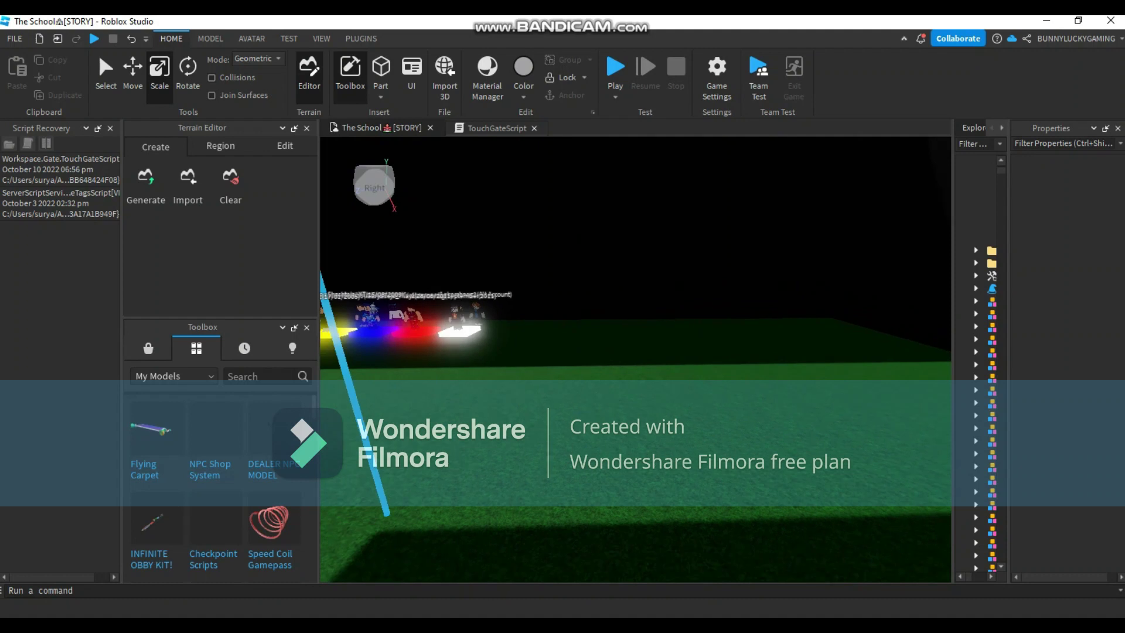
key("s")
key("w")
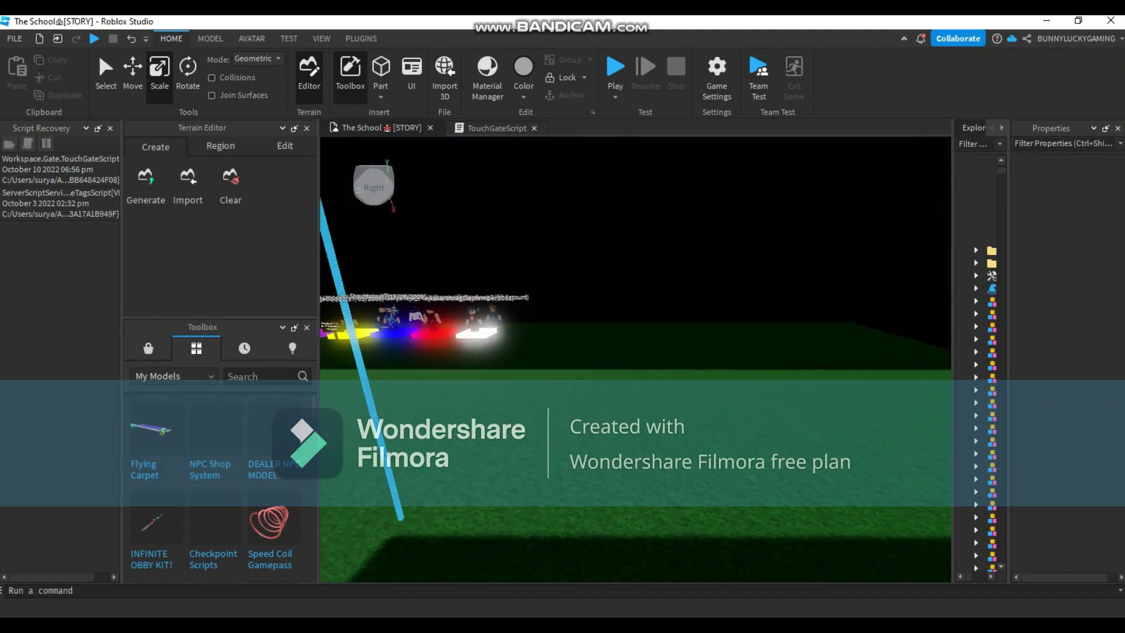
key("s")
right_click_drag(636, 358, 934, 402)
key("s")
key("w")
key("s")
key("a")
key("s")
left_click_drag(562, 351, 565, 410)
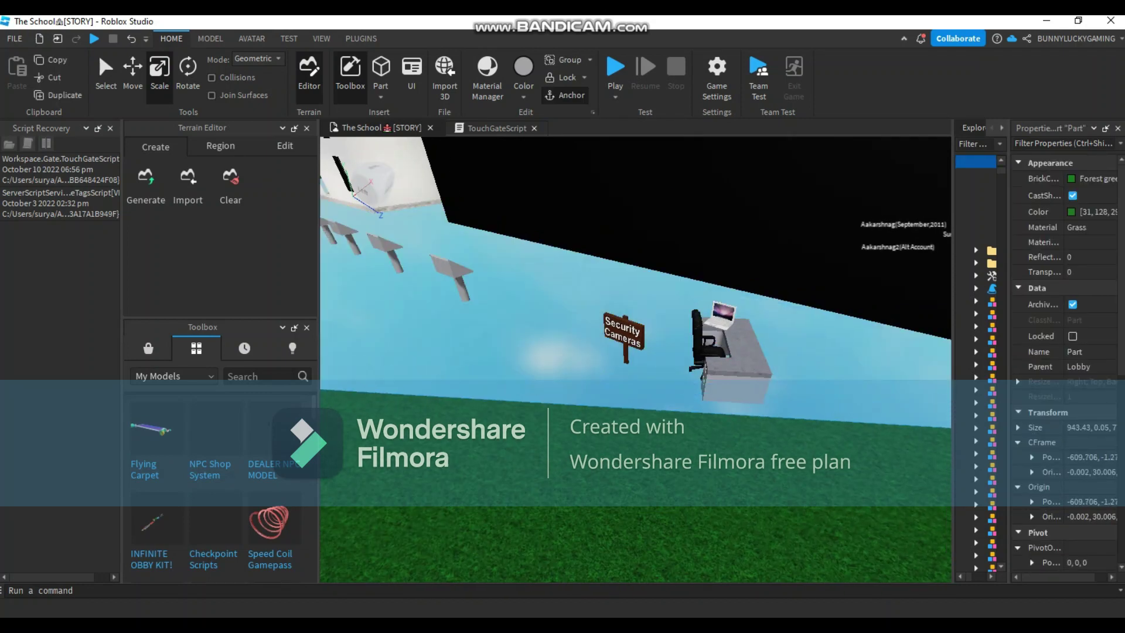
key("ctrl+z")
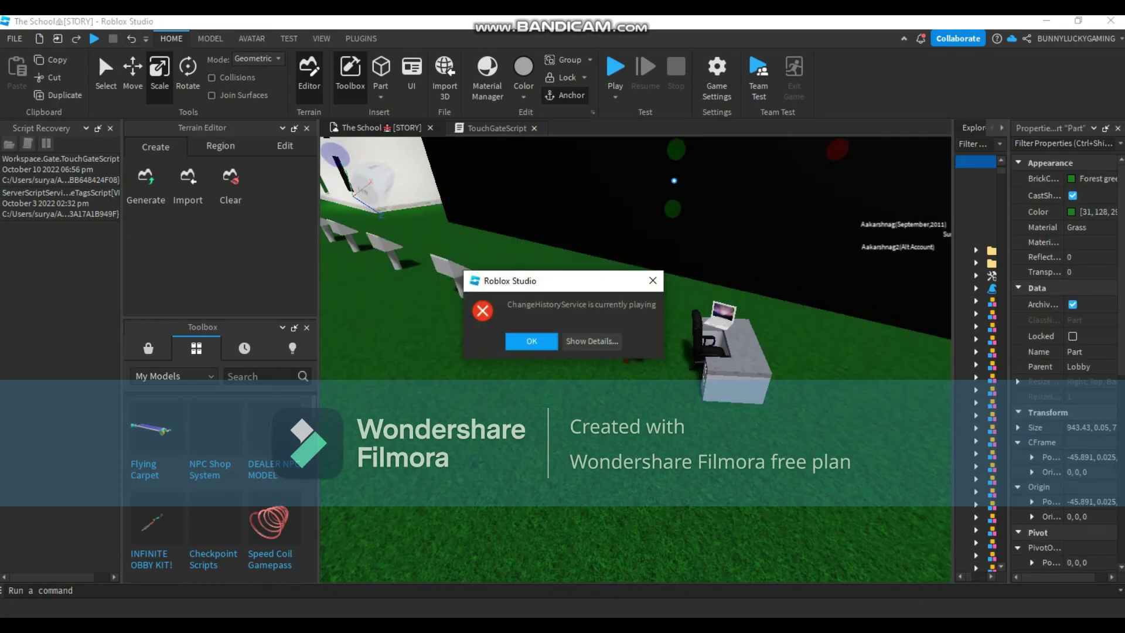
left_click(653, 281)
Delete the Security Cameras sign and the desk with its laptop and chair from the grass beside the lobby.
left_click(623, 336)
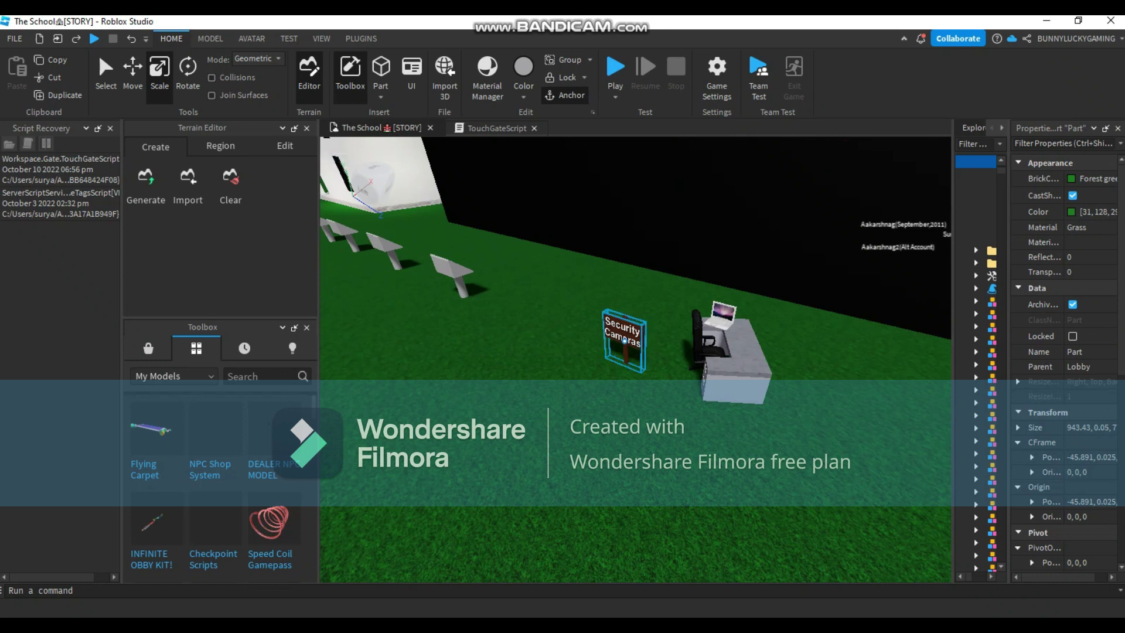
left_click(733, 362)
key("Delete")
Survey the whole map from above, including the road loop, the Walmart entrance and the lobby building.
right_click_drag(733, 362, 728, 393)
key("w")
key("s")
scroll(569, 227, "down", 12)
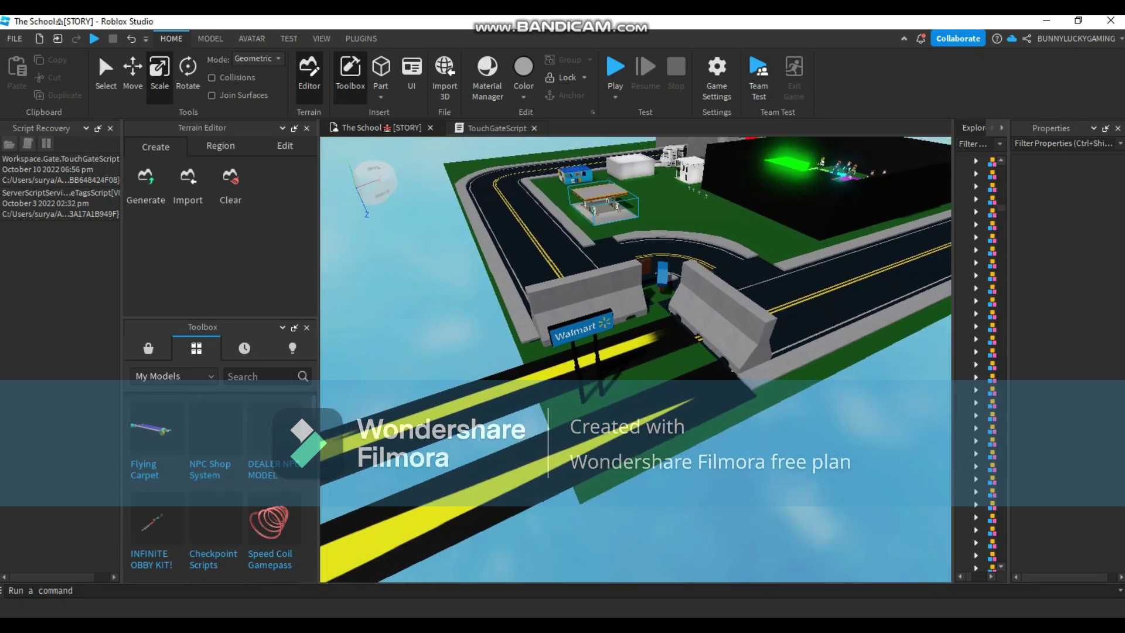
key("s")
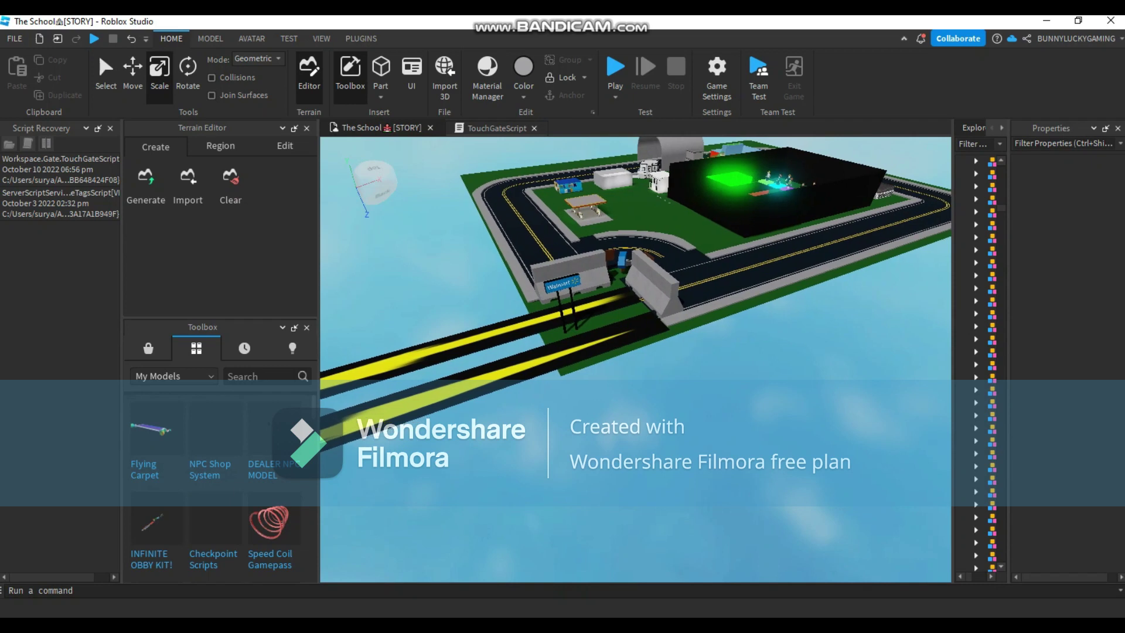
mouse_move(569, 227)
right_mouse_down()
mouse_move(422, 225)
mouse_move(562, 227)
right_mouse_up()
key("s")
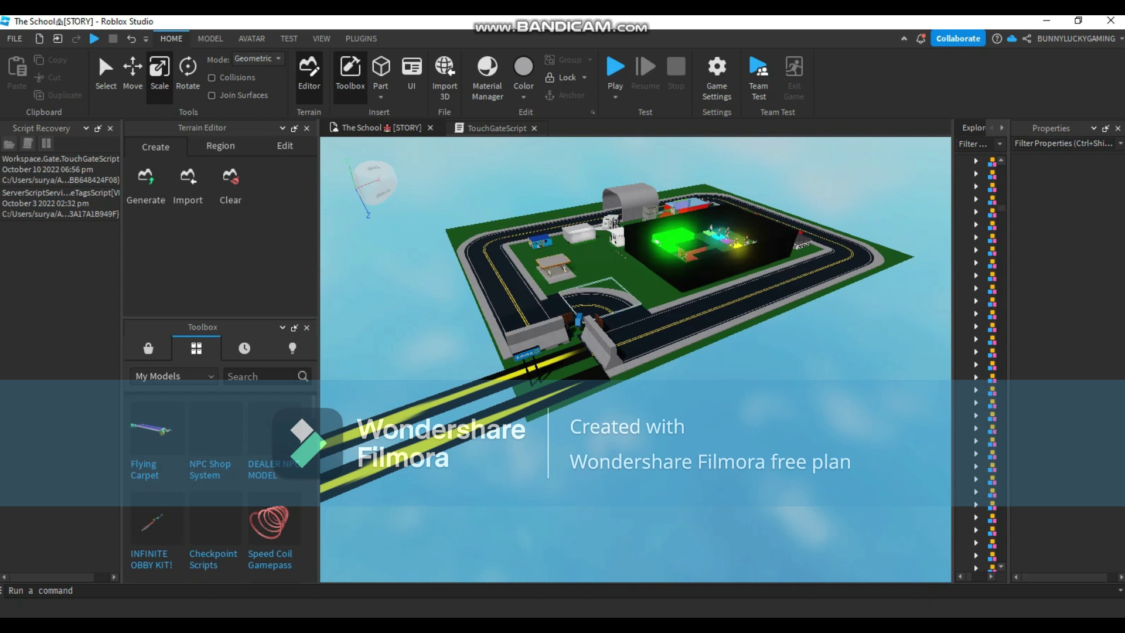
right_click_drag(635, 359, 577, 359)
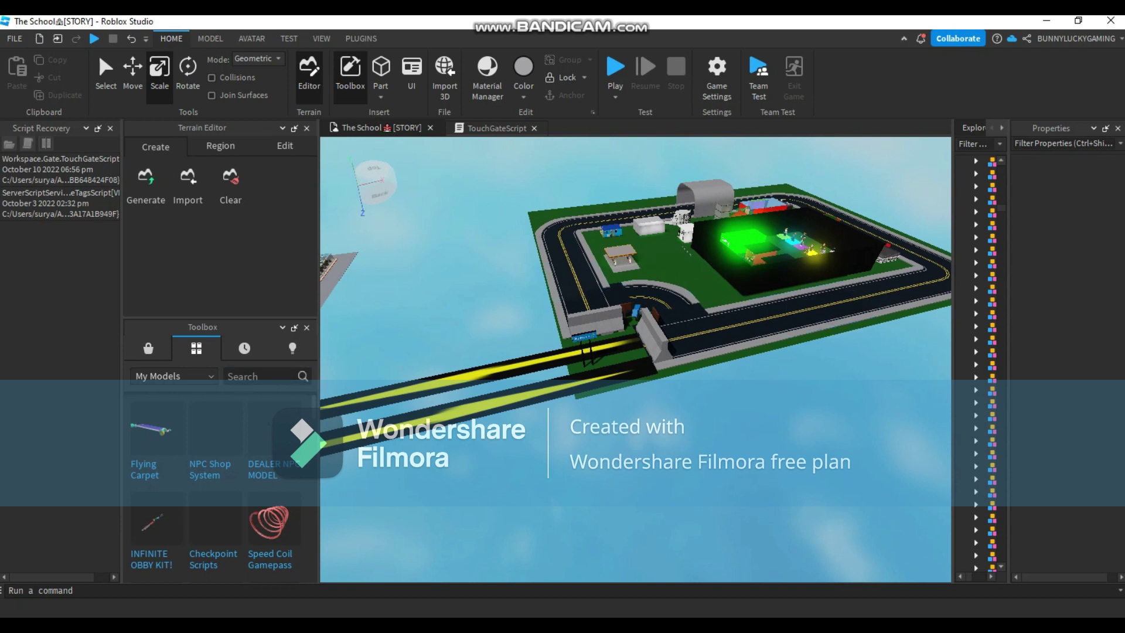
right_click_drag(656, 287, 668, 266)
key("d")
key("w")
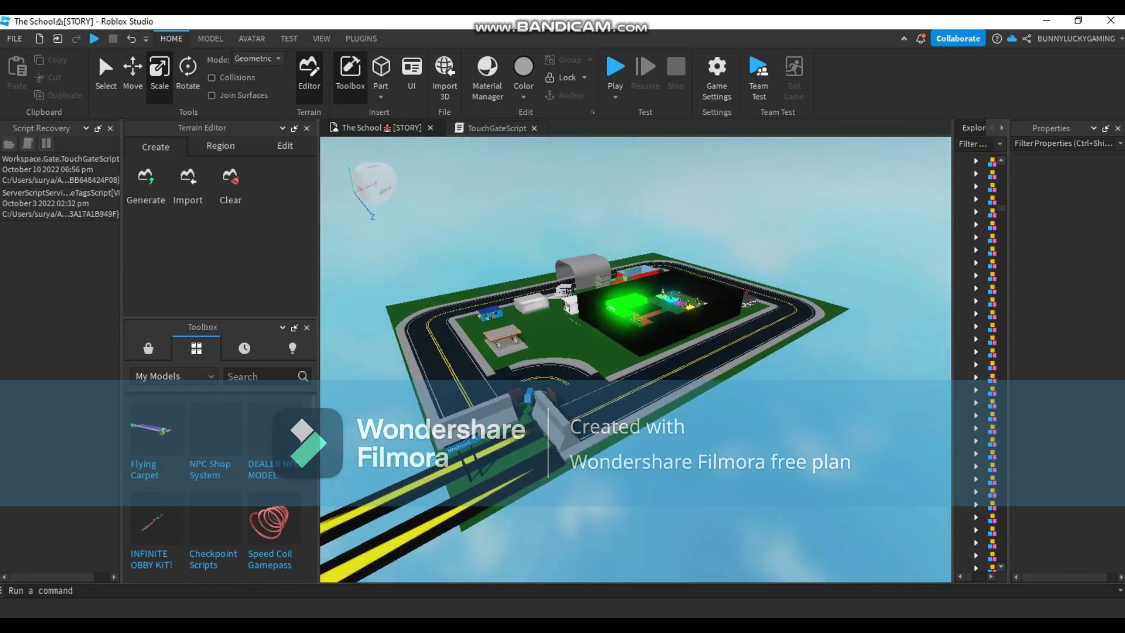
Examine the row of four car spawners on the grass beside the lobby's black wall.
scroll(580, 327, "up", 8)
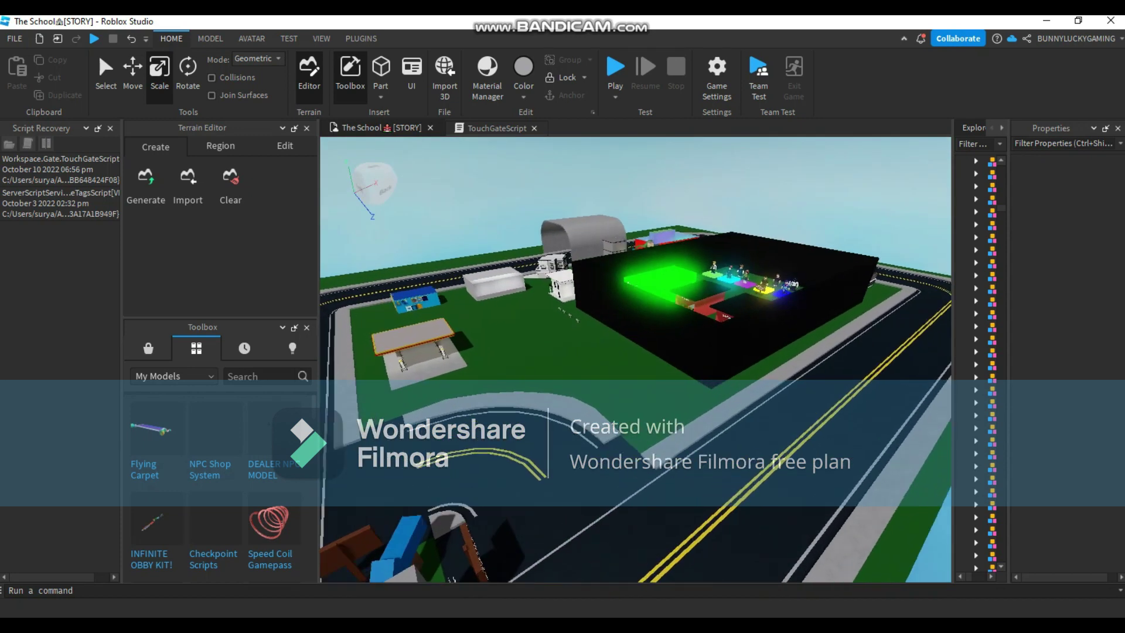
scroll(571, 313, "up", 8)
right_click_drag(571, 313, 577, 331)
scroll(551, 264, "up", 6)
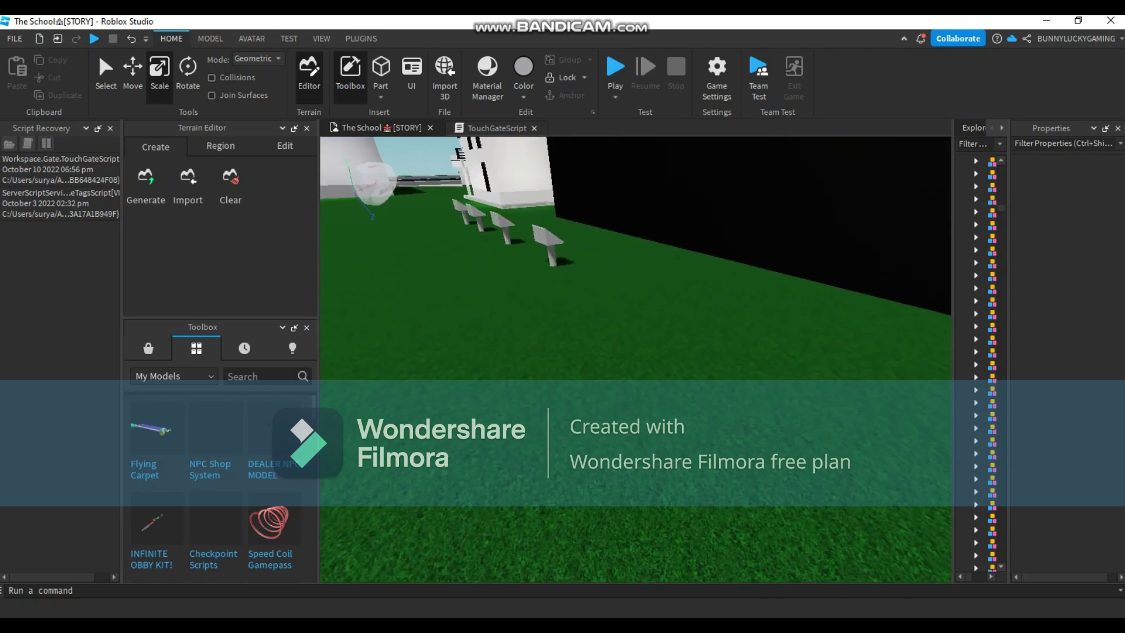
right_click_drag(551, 264, 548, 205)
scroll(469, 304, "up", 8)
right_click_drag(469, 304, 477, 393)
scroll(586, 351, "down", 7)
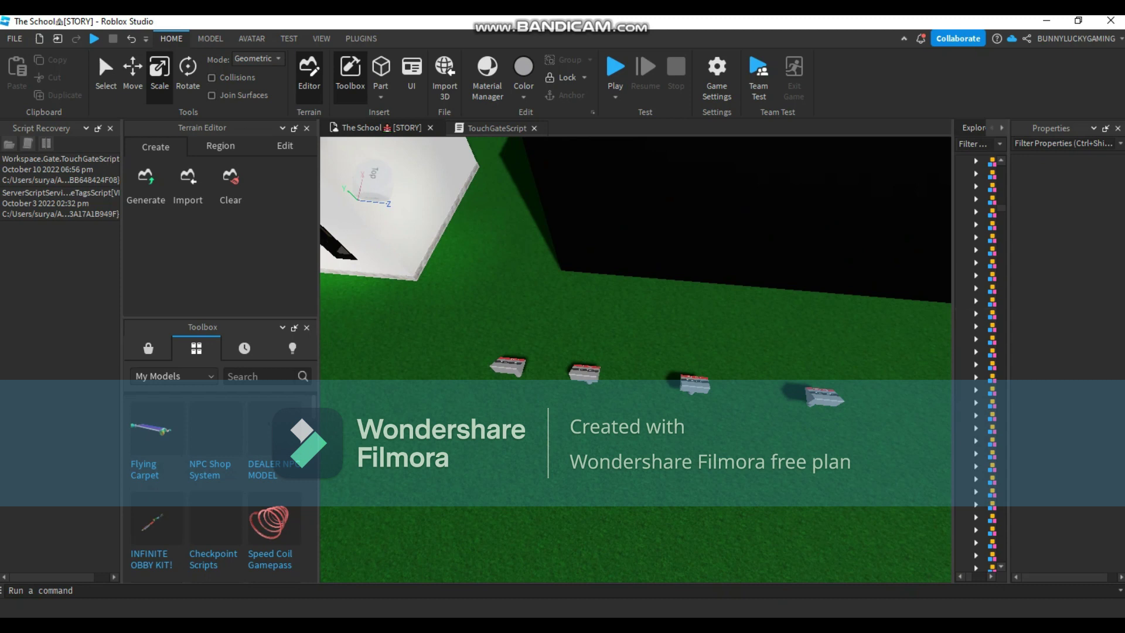
Widen the Explorer and show the contents of ServerStorage with Workspace collapsed.
left_click_drag(952, 351, 833, 362)
scroll(914, 364, "down", 3)
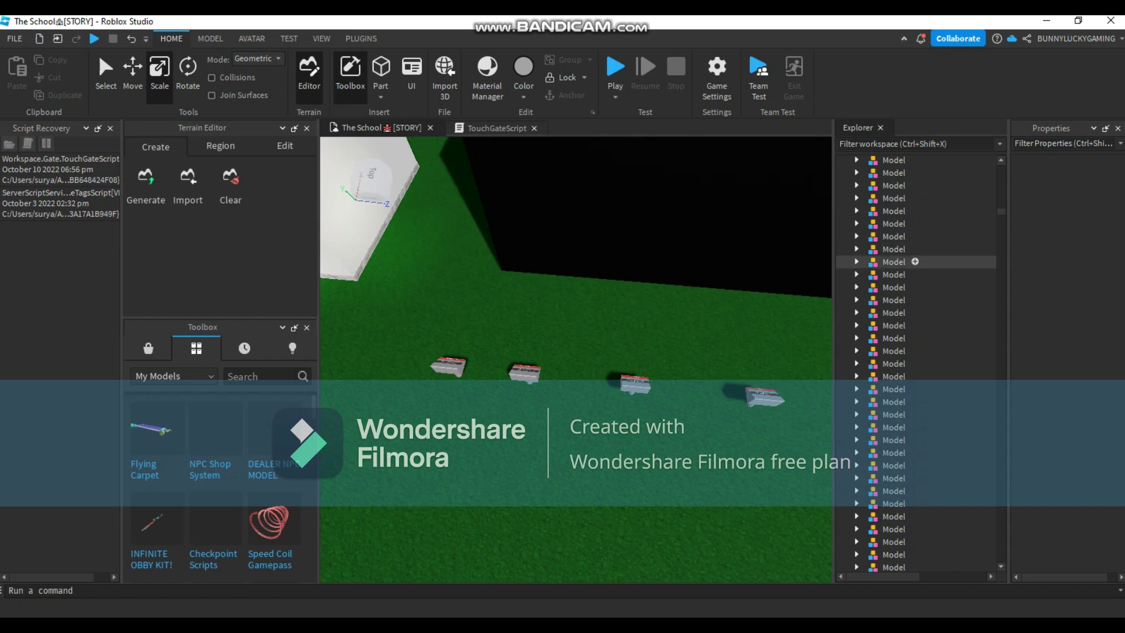
left_click_drag(1000, 212, 1001, 165)
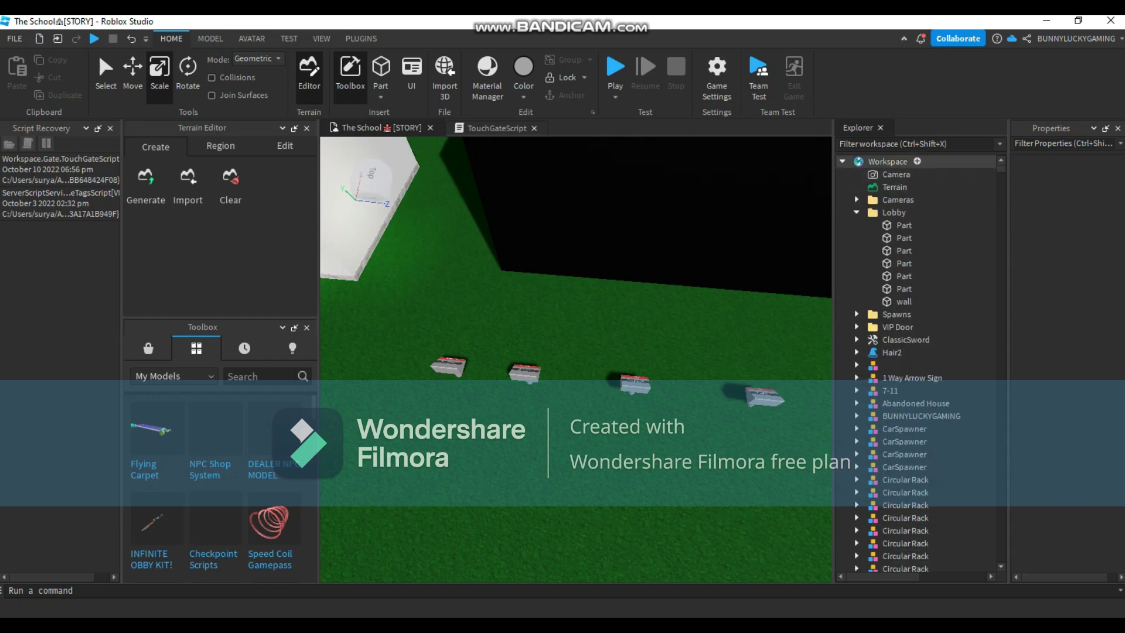
left_click(843, 161)
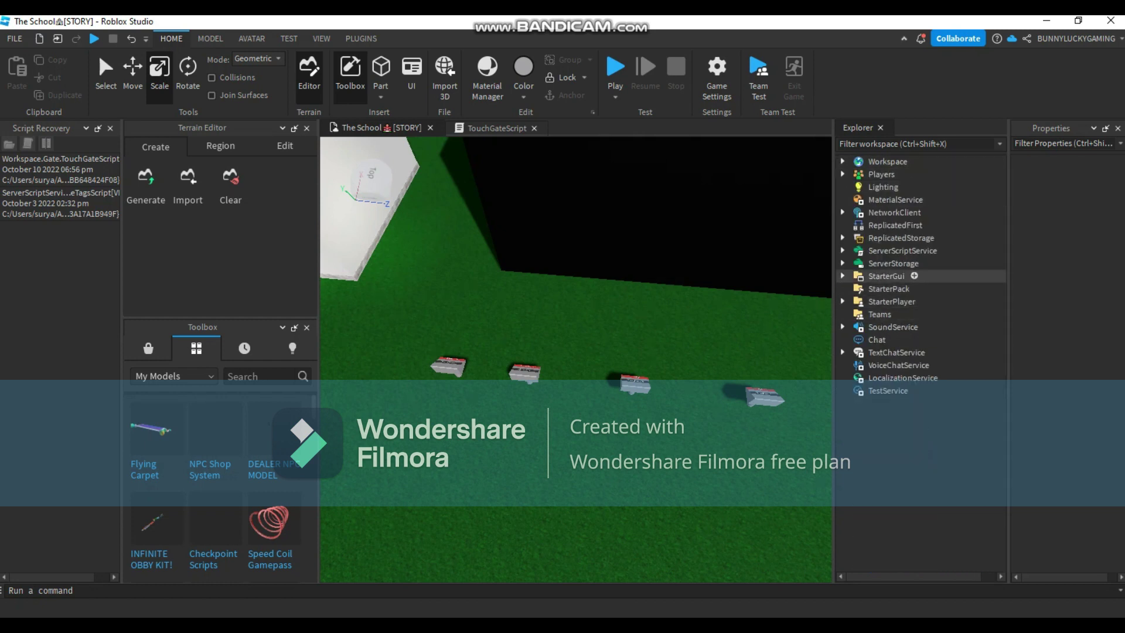
left_click(842, 263)
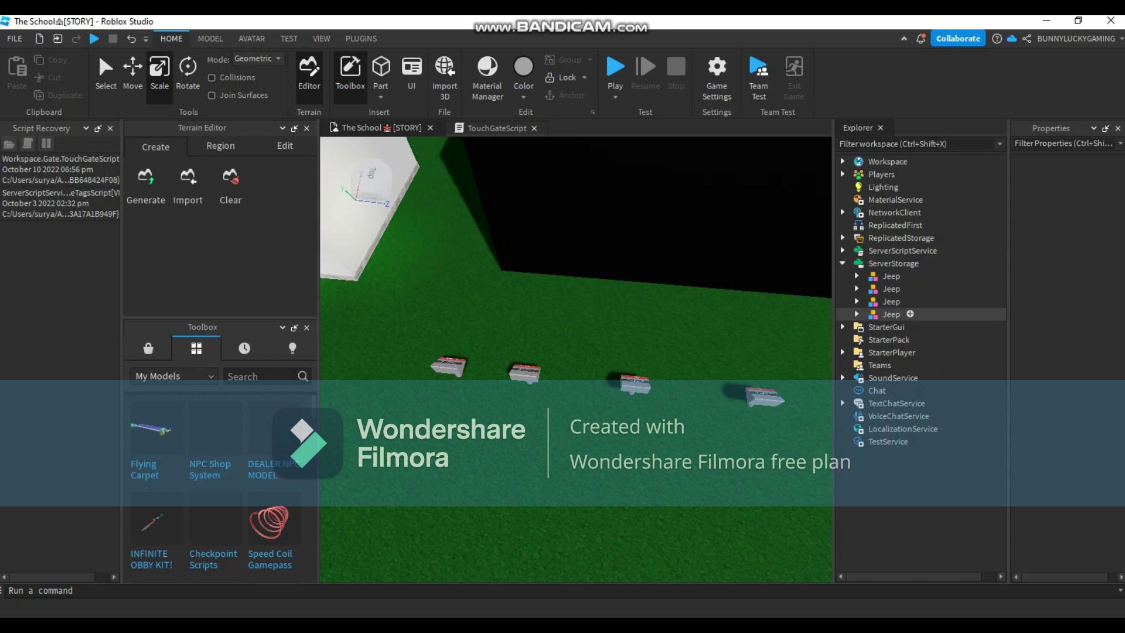
Move the last Jeep model in ServerStorage into Workspace so it stands near the car spawners.
left_click(891, 314)
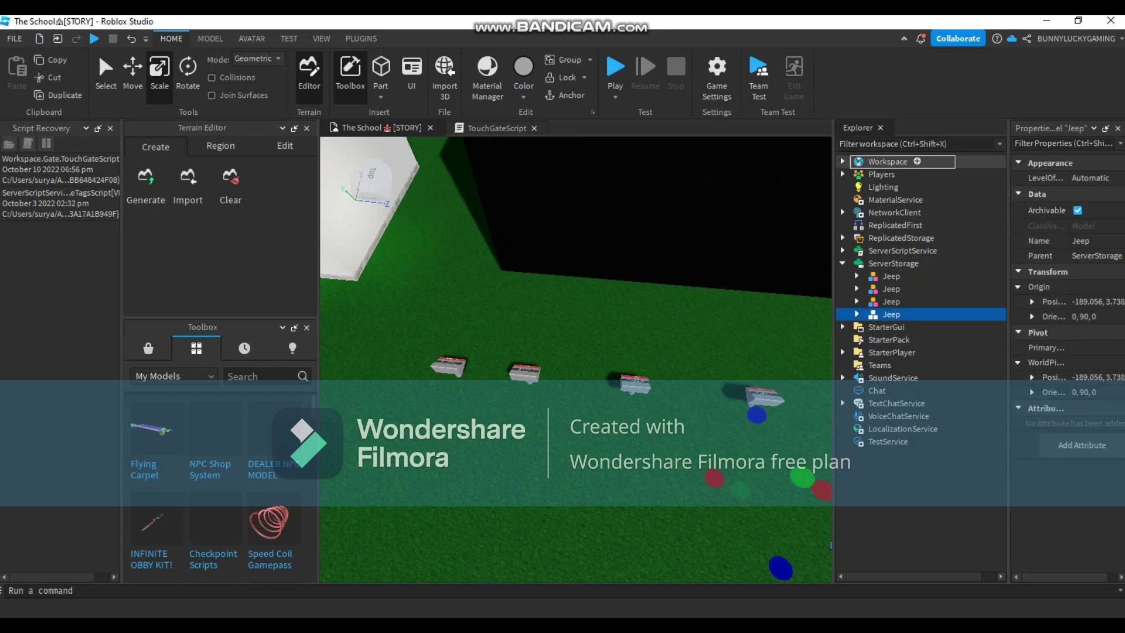
left_click_drag(891, 314, 887, 162)
right_click_drag(703, 339, 809, 343)
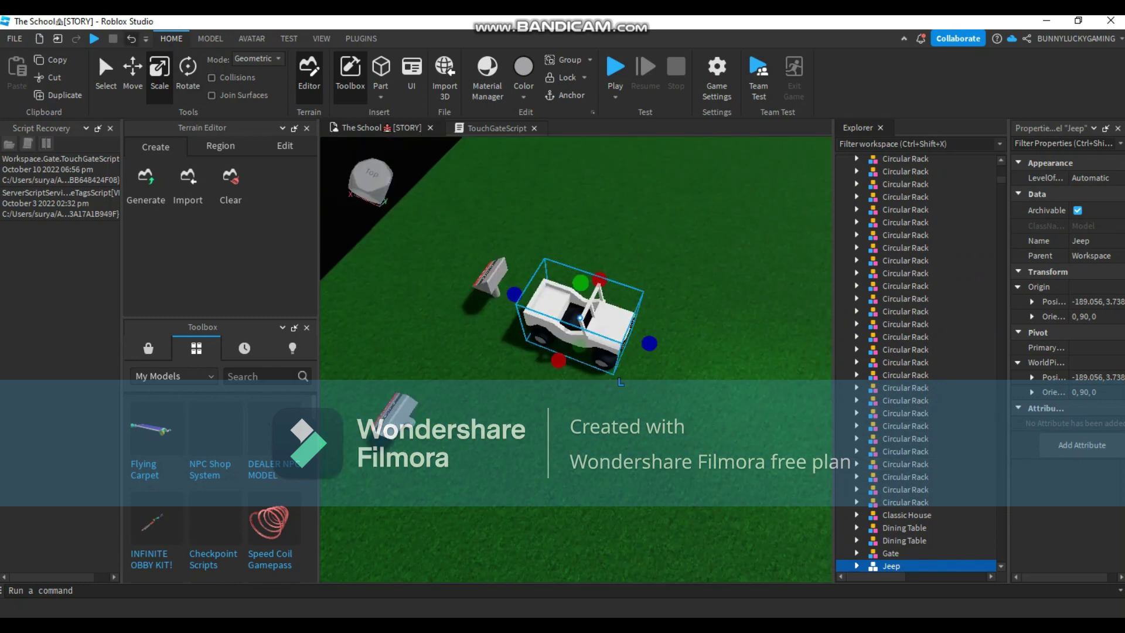
Undo the last Jeep move and duplicate all four Jeep models in ServerStorage.
left_click(131, 38)
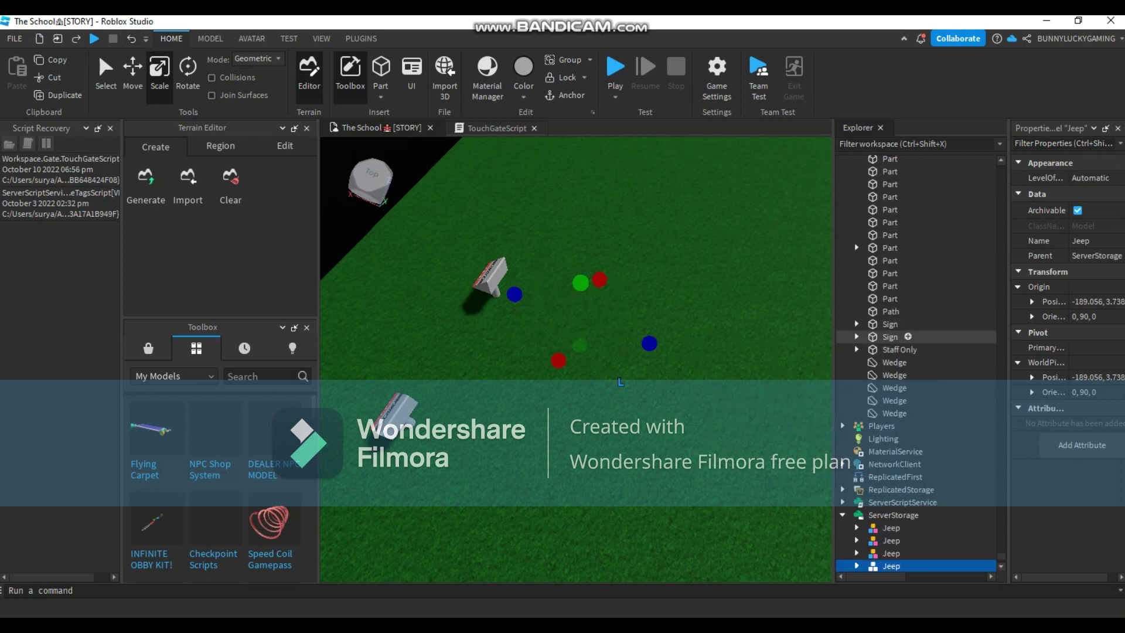
scroll(915, 432, "down", 3)
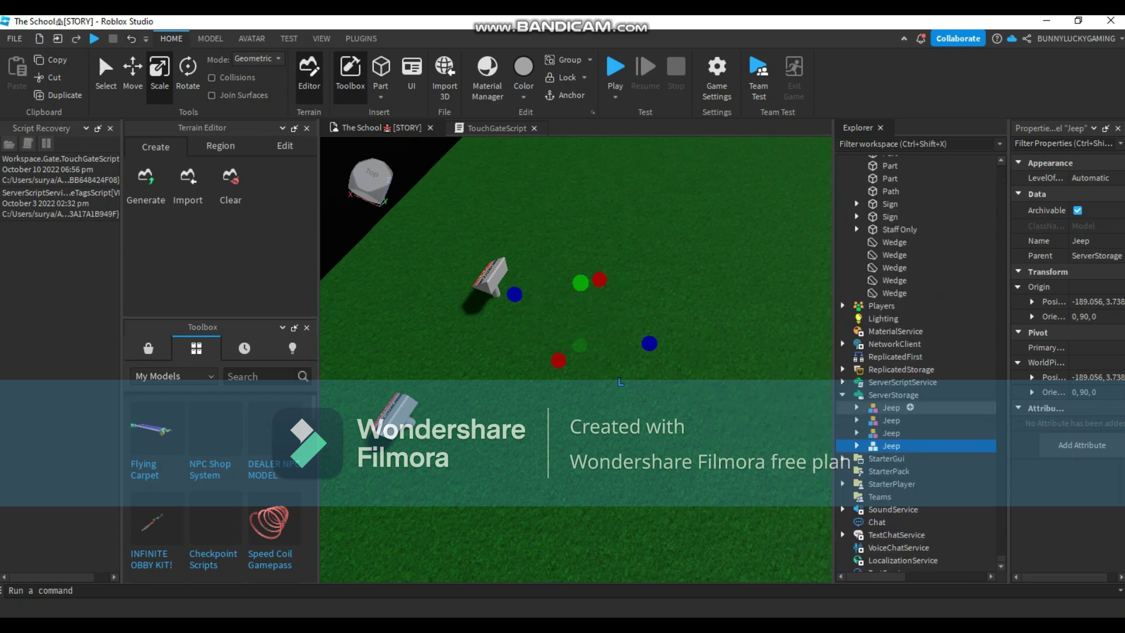
left_click(891, 407, "shift")
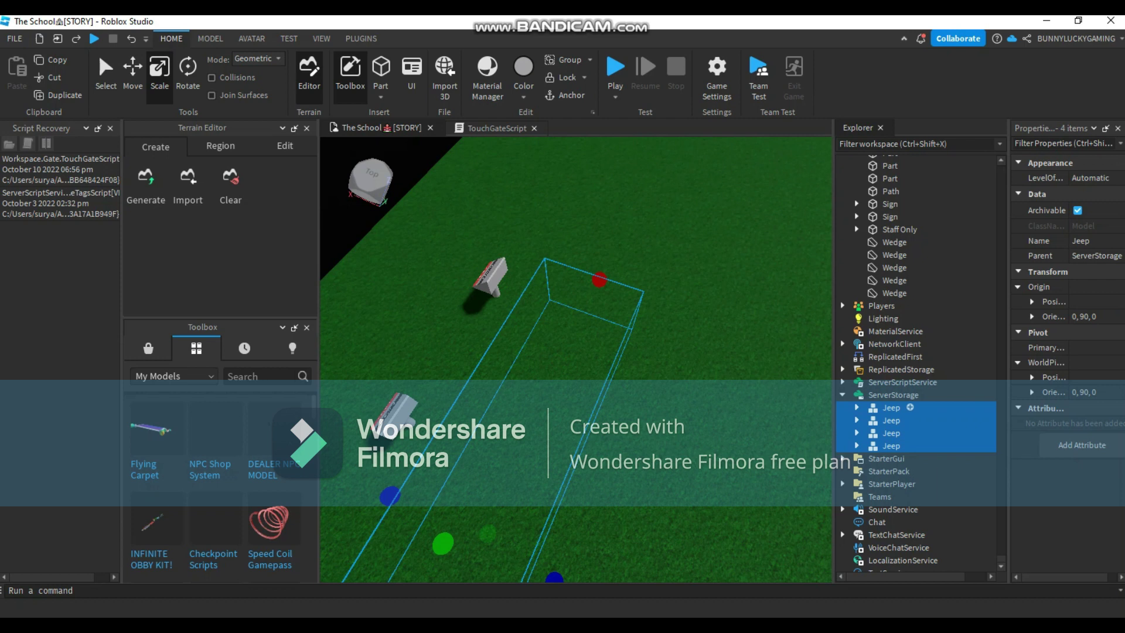
key("ctrl+d")
key("f")
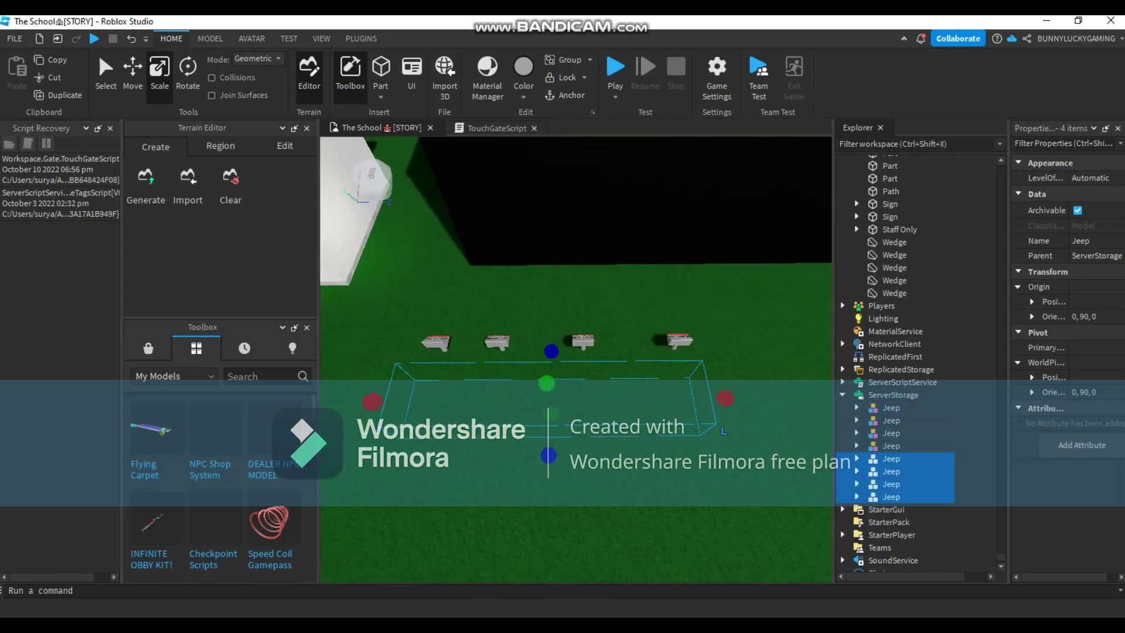
Move the four duplicated Jeeps together along the row's direction, past the end of the car spawners.
key("ctrl+2")
left_click_drag(648, 386, 672, 385)
key("d")
right_click_drag(644, 418, 615, 418)
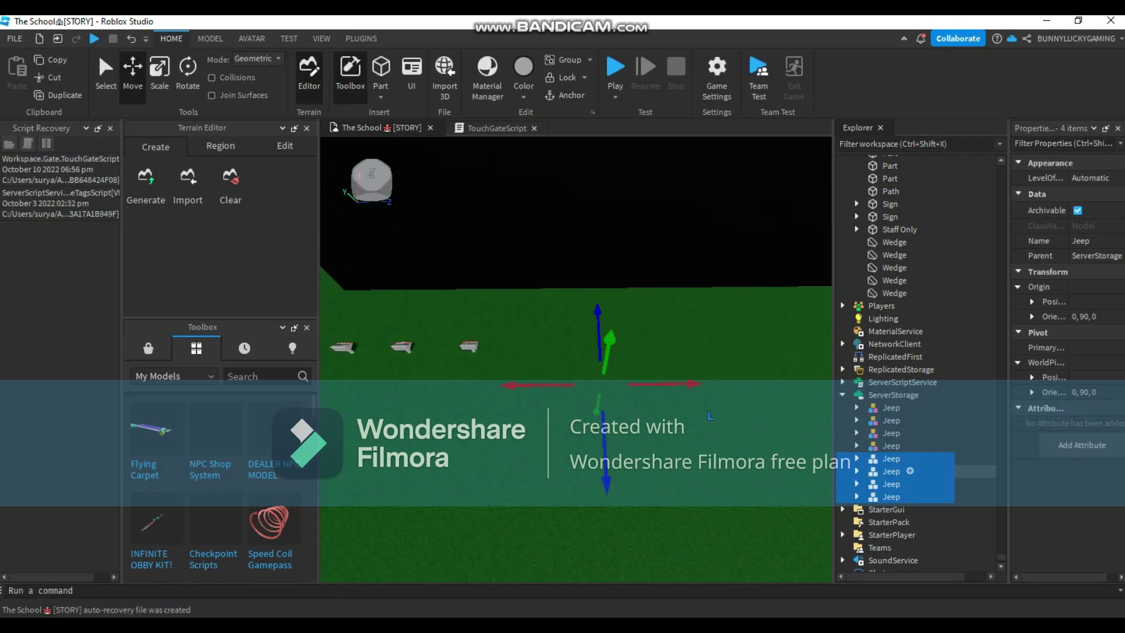
left_click(890, 484)
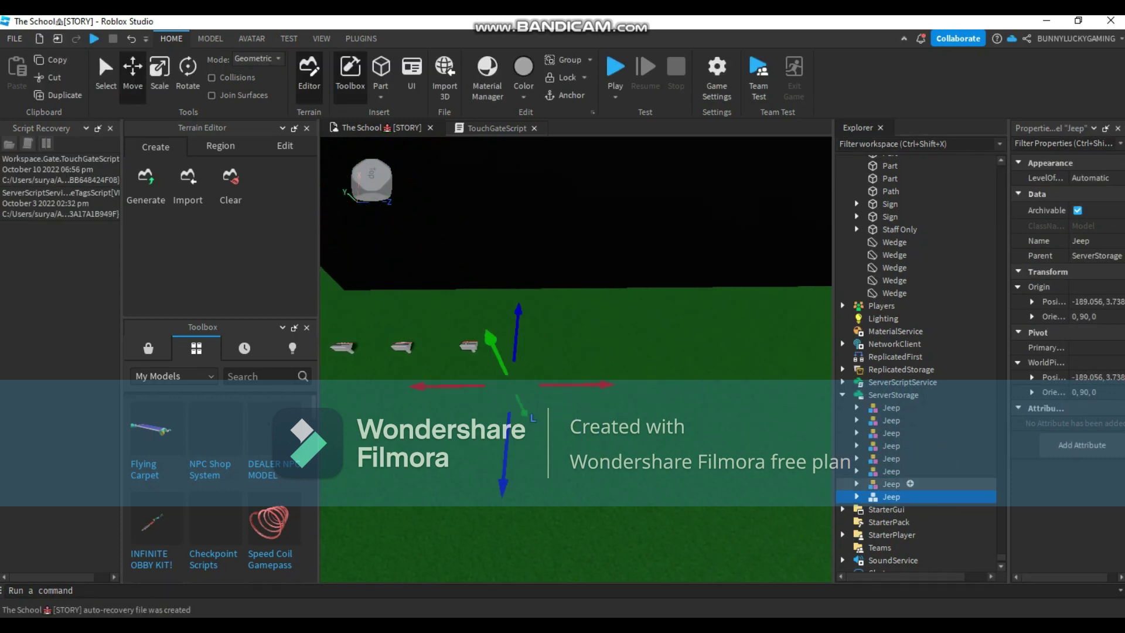
left_click(891, 458, "shift")
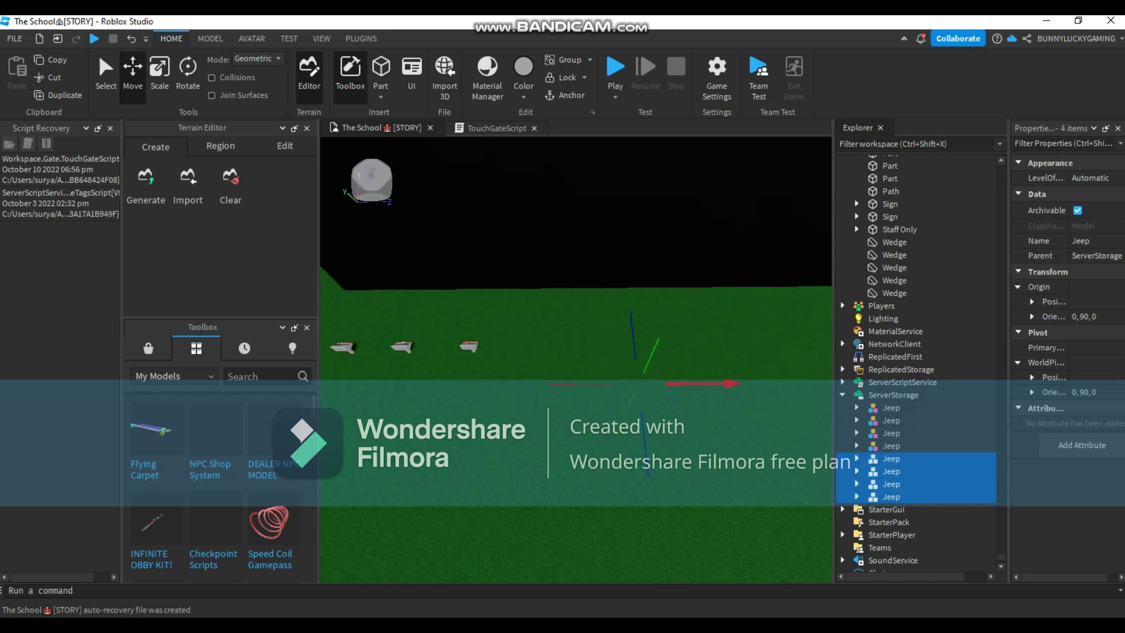
key("s")
left_click_drag(756, 383, 761, 381)
key("d")
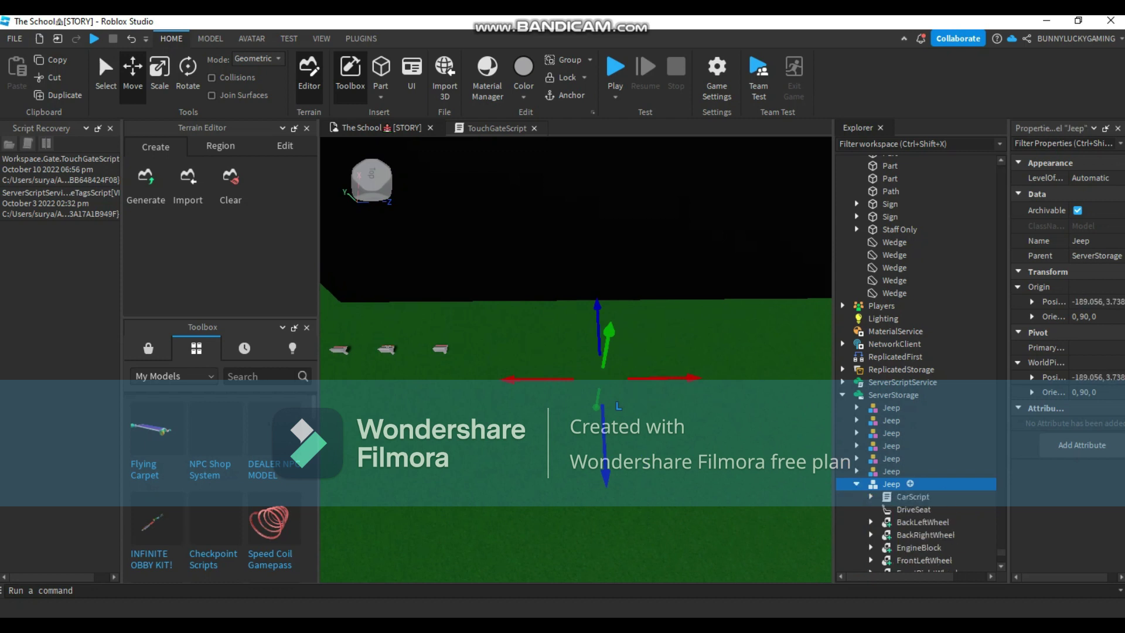
Move the four duplicated Jeeps from ServerStorage into Workspace and shift them back along the row, closer to the car spawners.
left_click(857, 484)
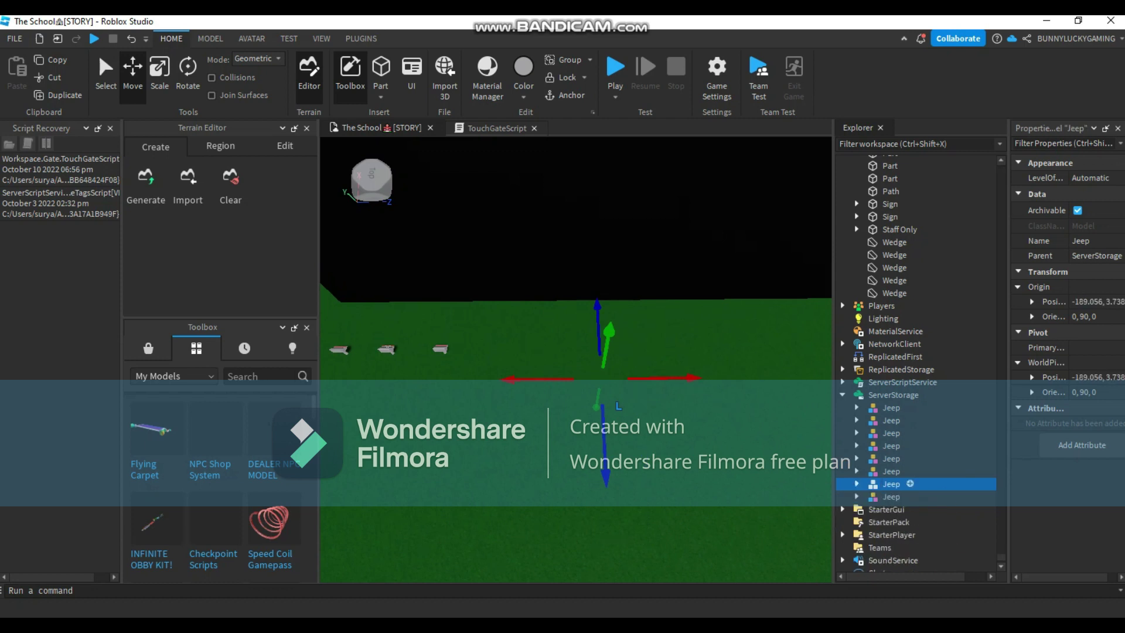
left_click(891, 497)
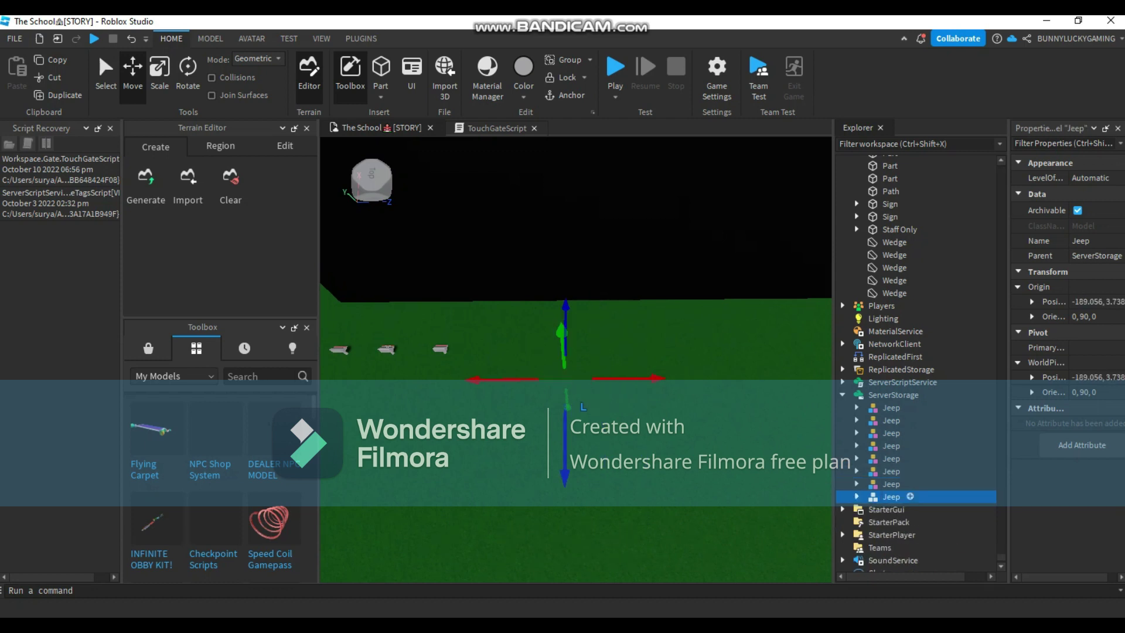
left_click(890, 458, "shift")
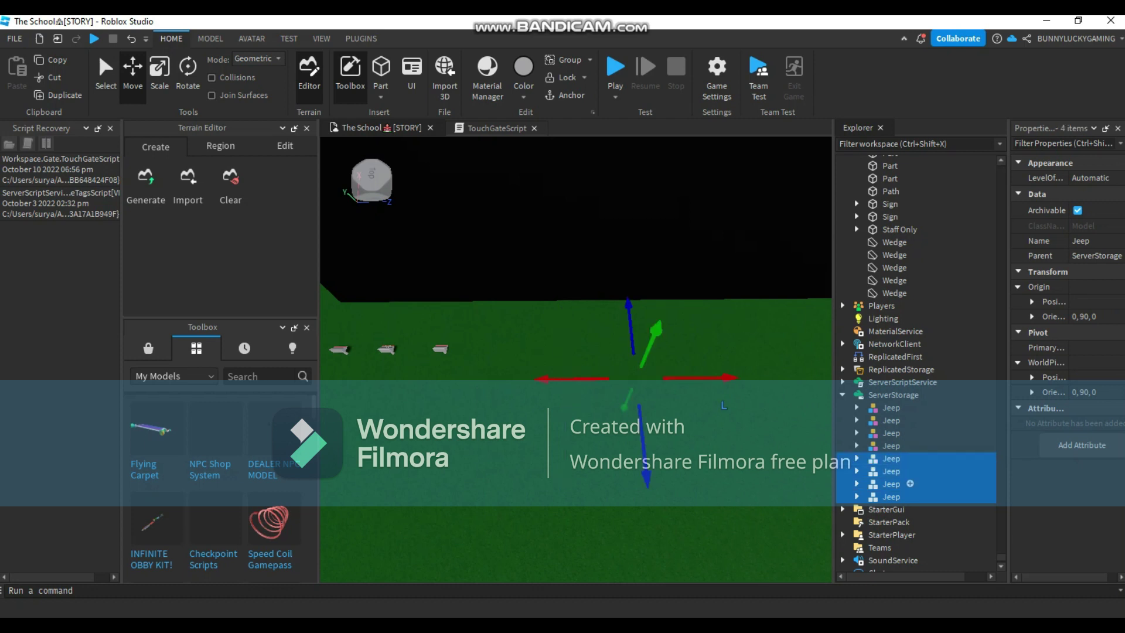
left_click_drag(910, 470, 907, 403)
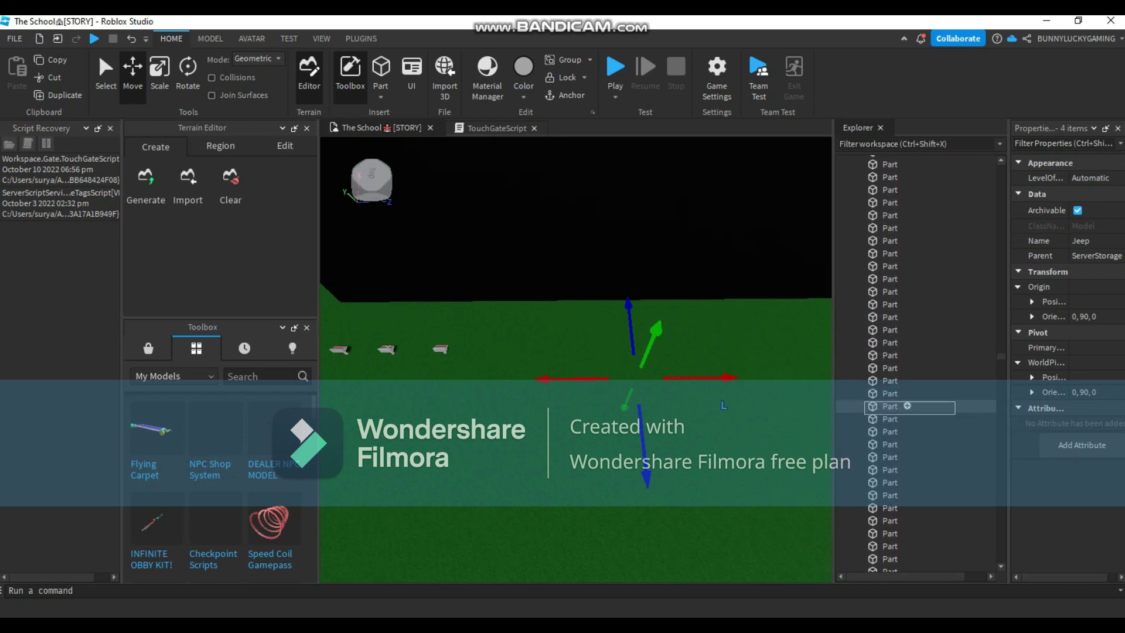
left_click_drag(907, 403, 907, 412)
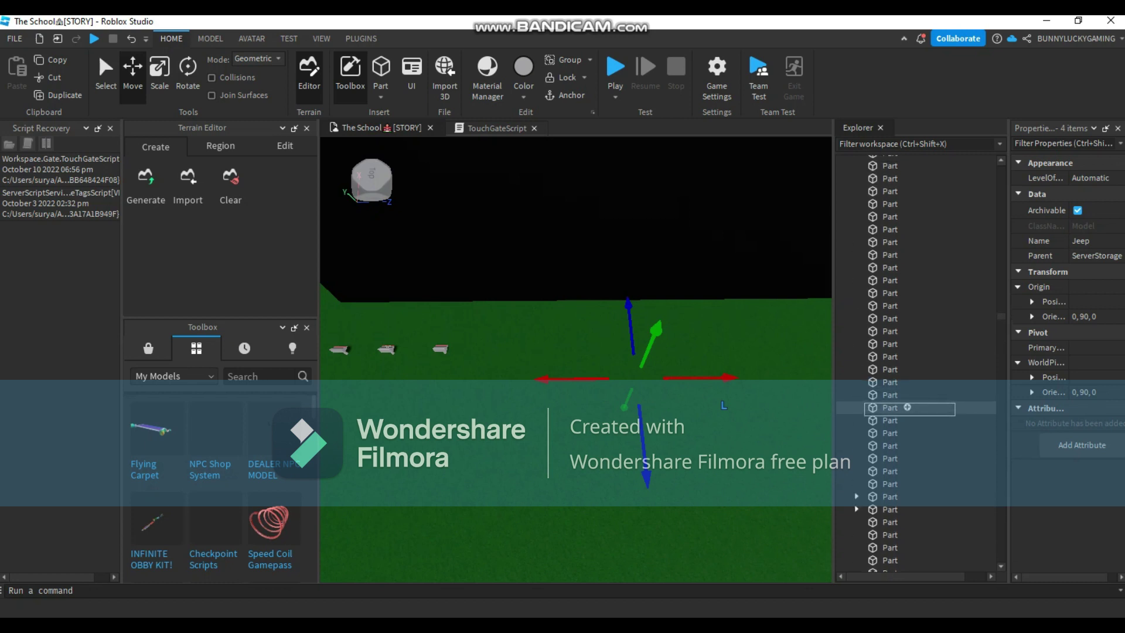
left_click_drag(907, 415, 919, 165)
left_click_drag(728, 377, 656, 378)
right_click_drag(656, 379, 568, 348)
Duplicate all four car spawners and move the copies along the row so each lines up with one of the duplicated Jeeps.
left_click(444, 384)
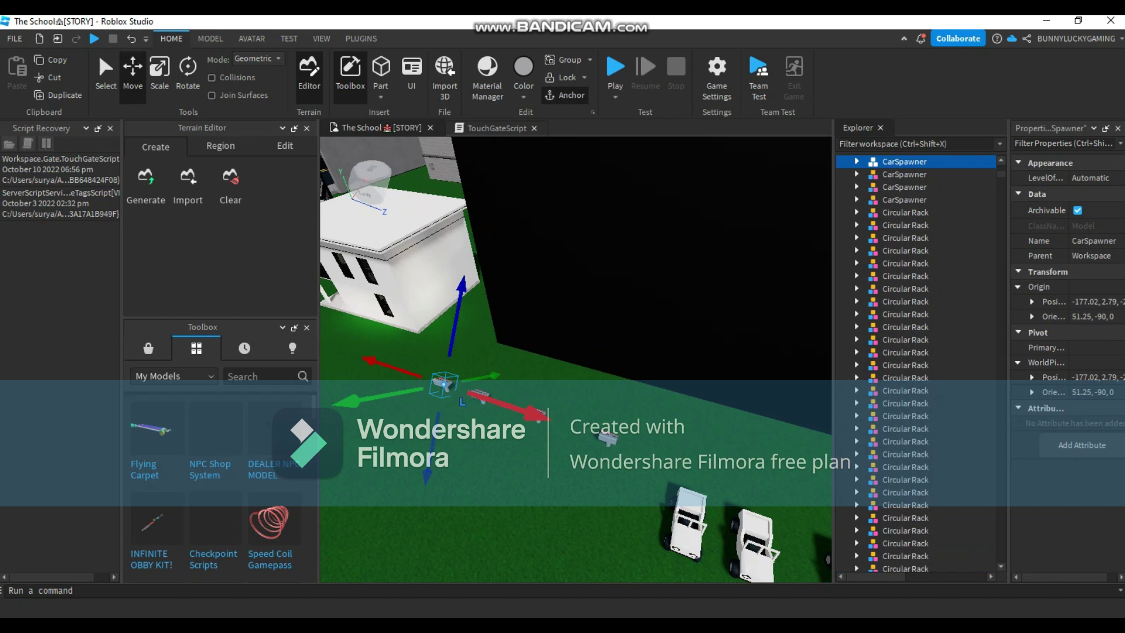
left_click(535, 415)
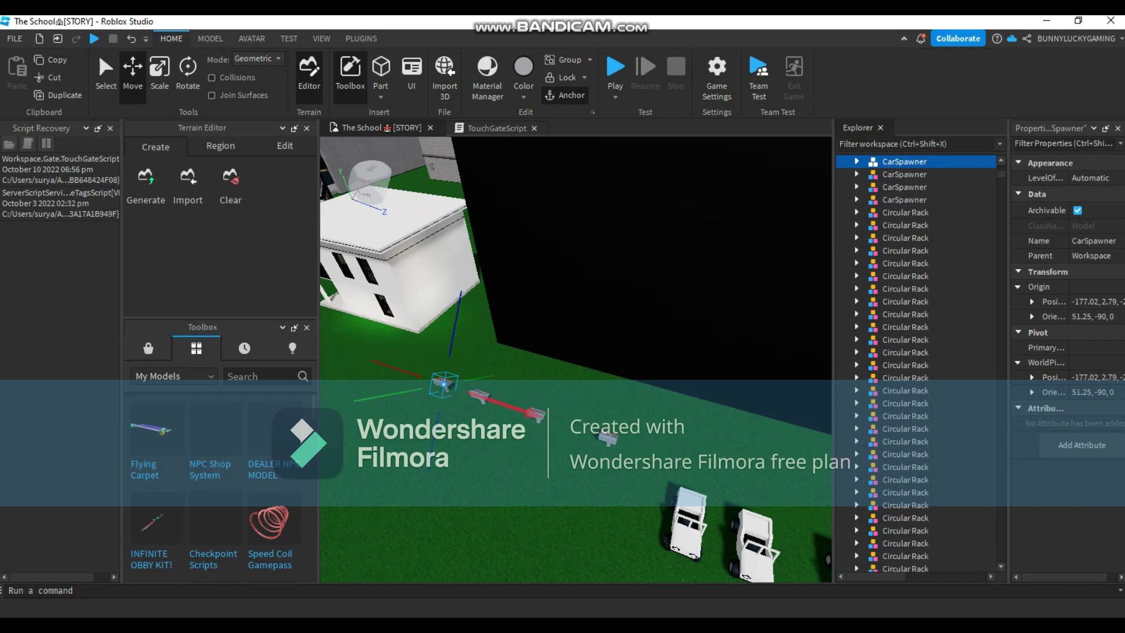
left_click_drag(535, 414, 535, 414)
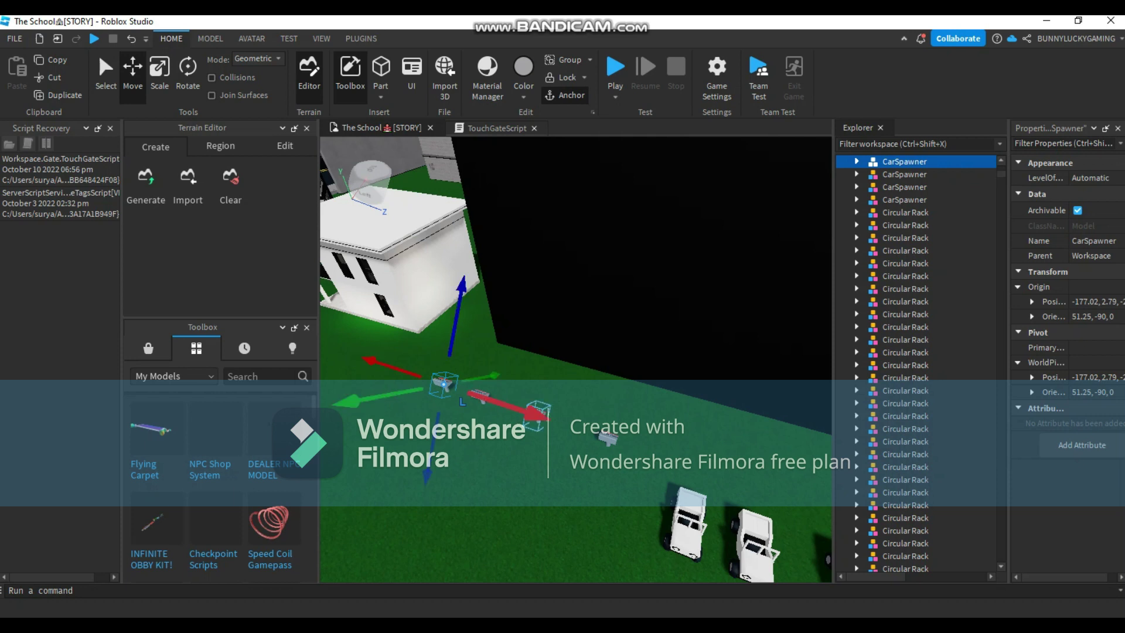
left_click(606, 438, "ctrl")
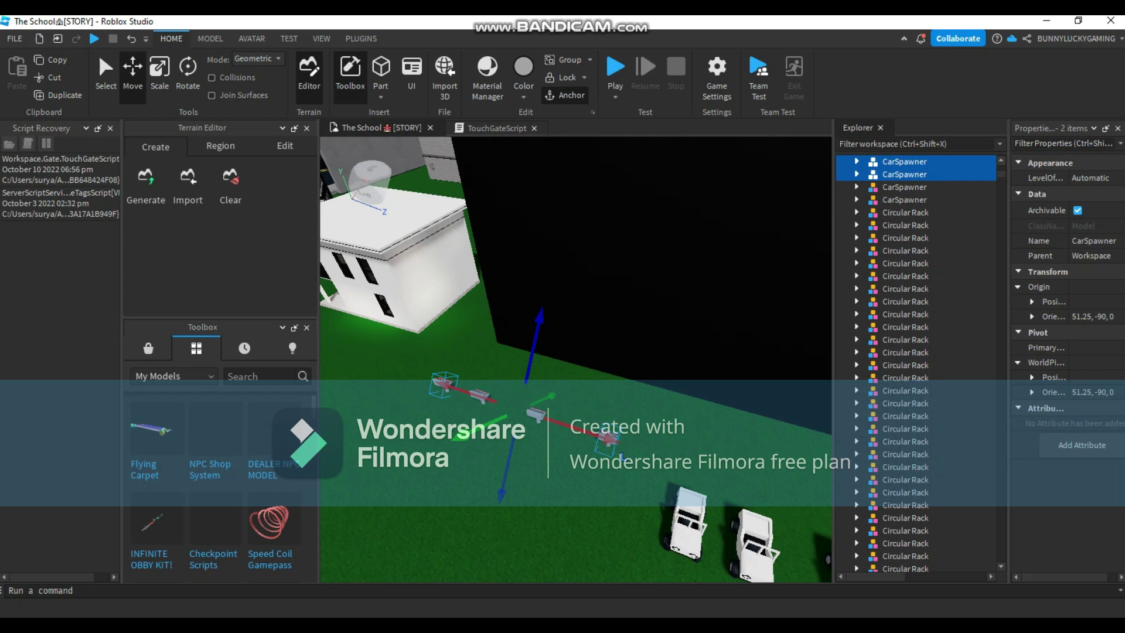
left_click(536, 415, "ctrl")
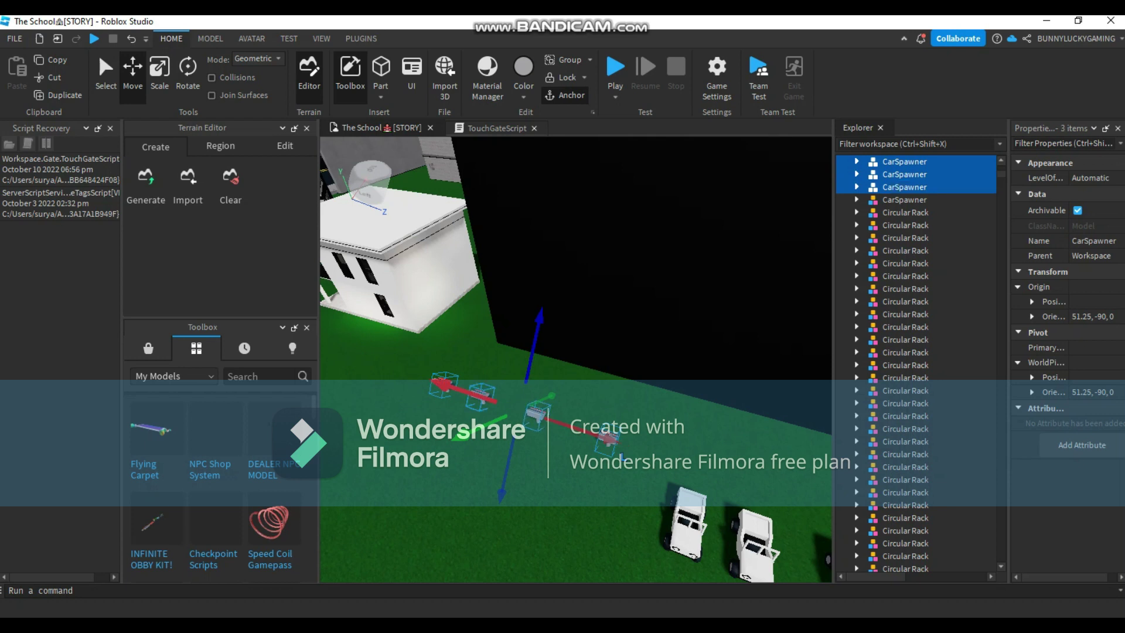
scroll(492, 392, "up", 5)
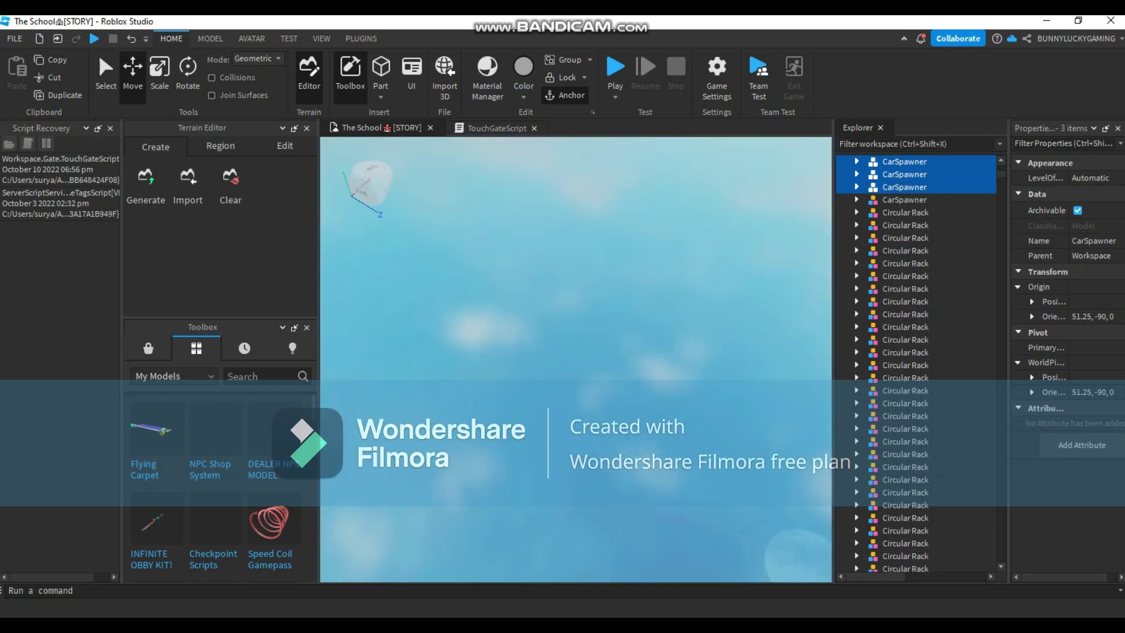
scroll(492, 392, "down", 1)
left_click(410, 280, "ctrl")
scroll(410, 280, "down", 5)
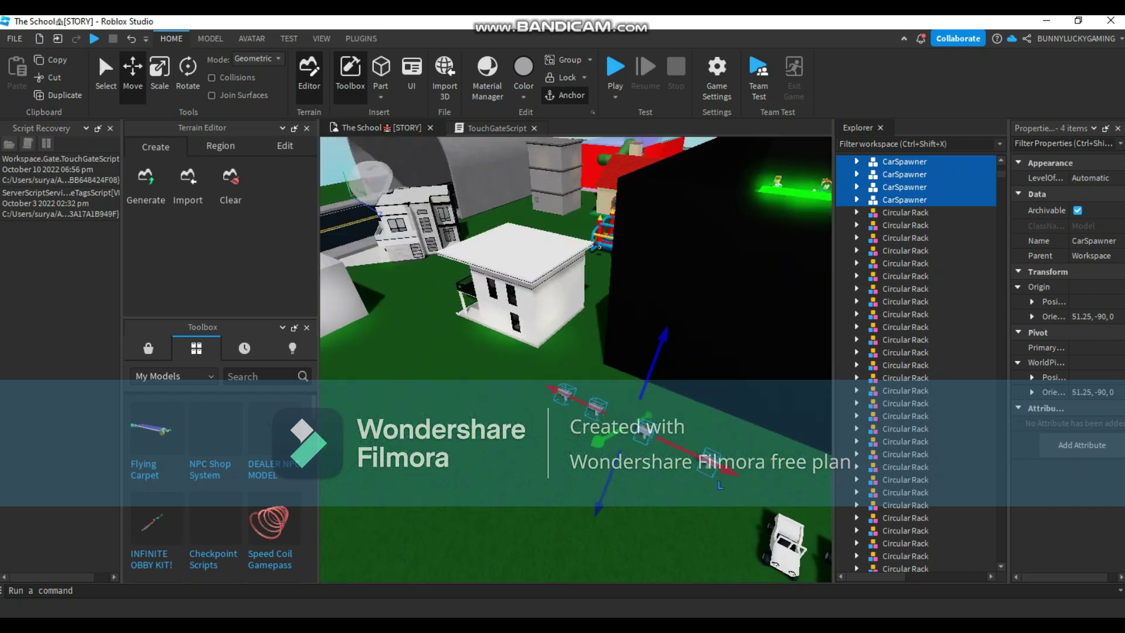
right_click_drag(492, 328, 584, 381)
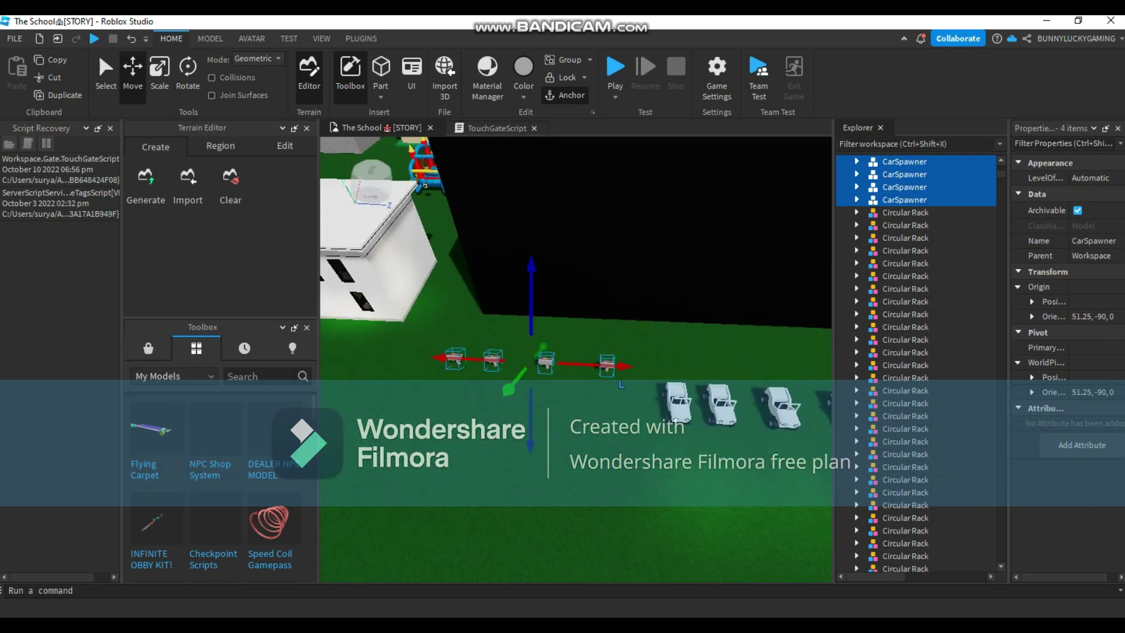
key("ctrl+d")
key("d")
key("s")
left_click_drag(581, 366, 714, 374)
key("d")
right_click_drag(720, 368, 721, 368)
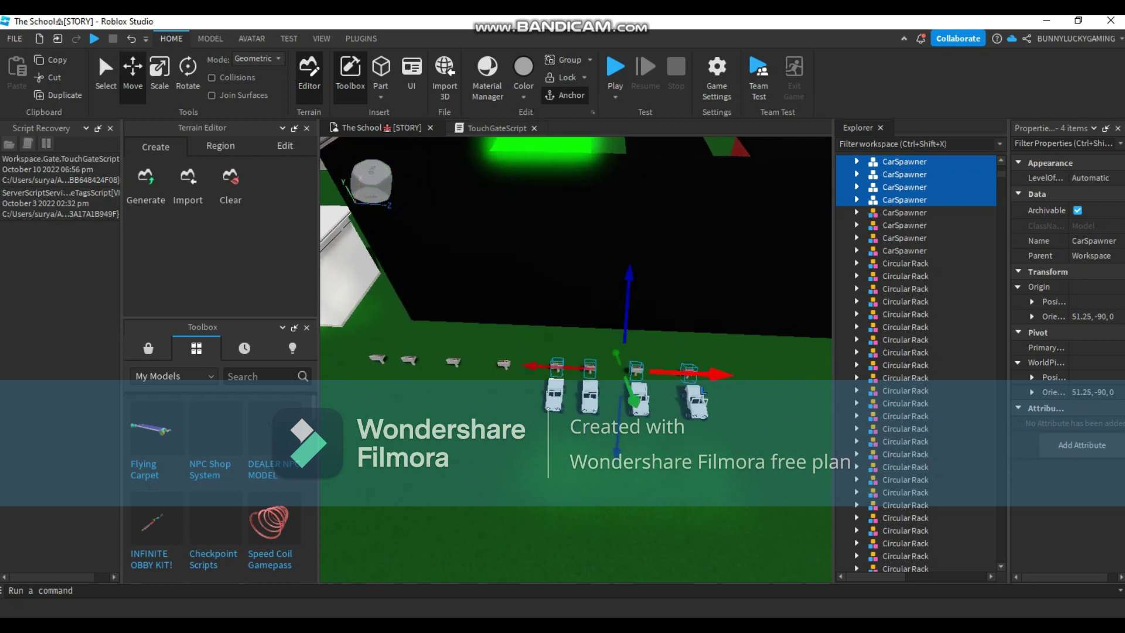
Select the four duplicated Jeeps standing beside the copied car spawners.
left_click(724, 410)
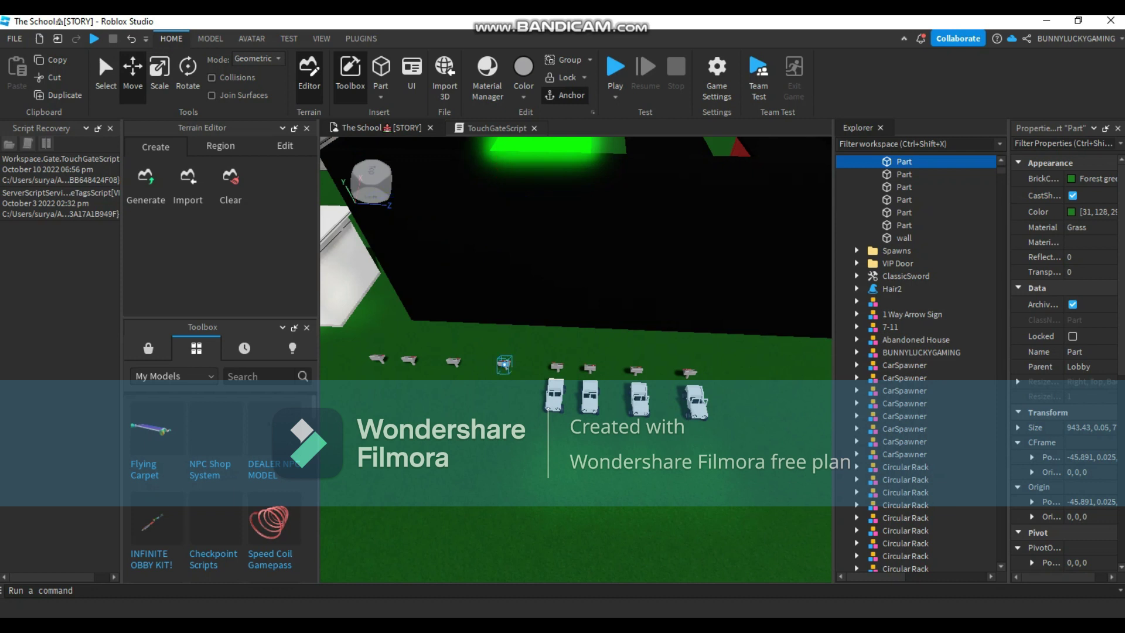
left_click(904, 428)
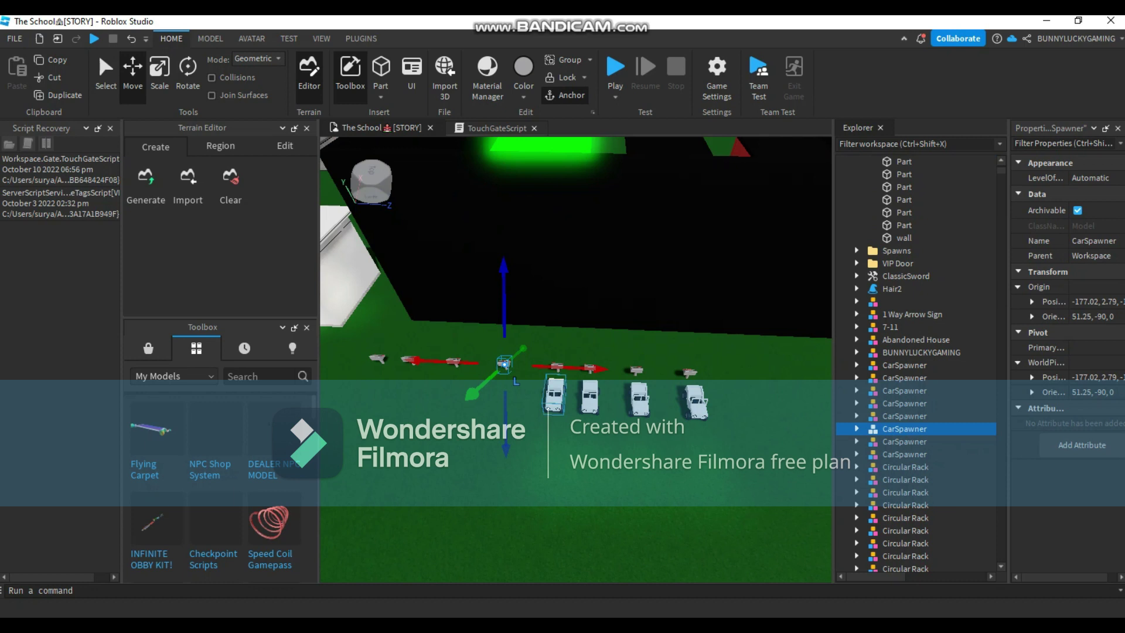
left_click(554, 395)
left_click(589, 396, "ctrl")
left_click(640, 399, "ctrl")
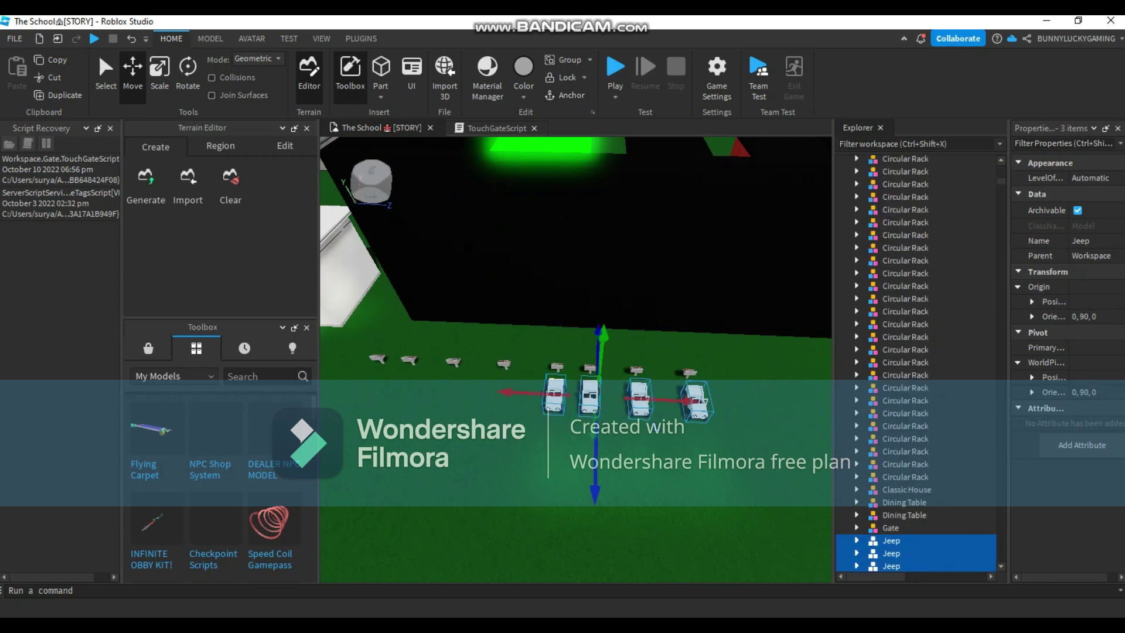
left_click(696, 401, "ctrl")
Filter the Explorer for "Jeep" and move the four original Jeeps from ServerStorage into Workspace.
left_click(912, 144)
type("Jeep")
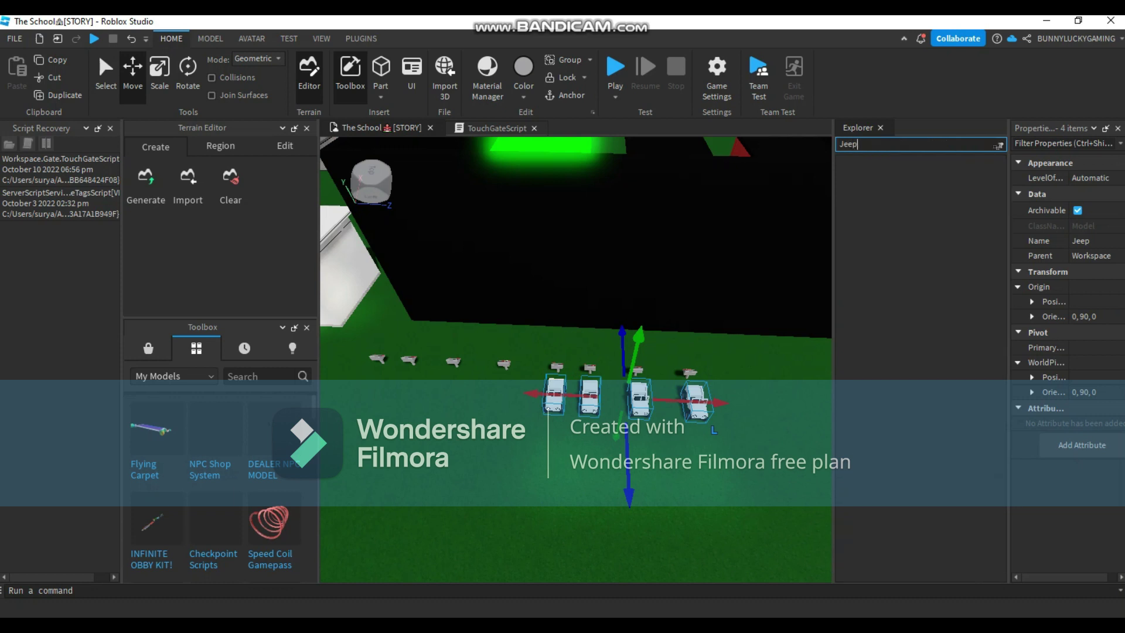
left_click(891, 238)
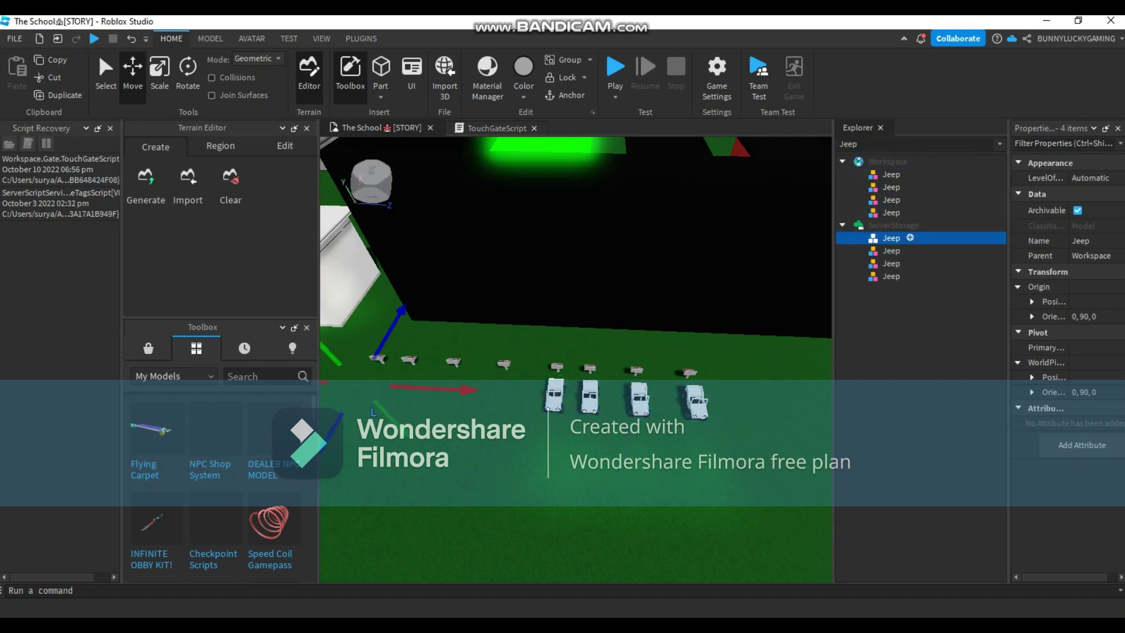
left_click(891, 275, "shift")
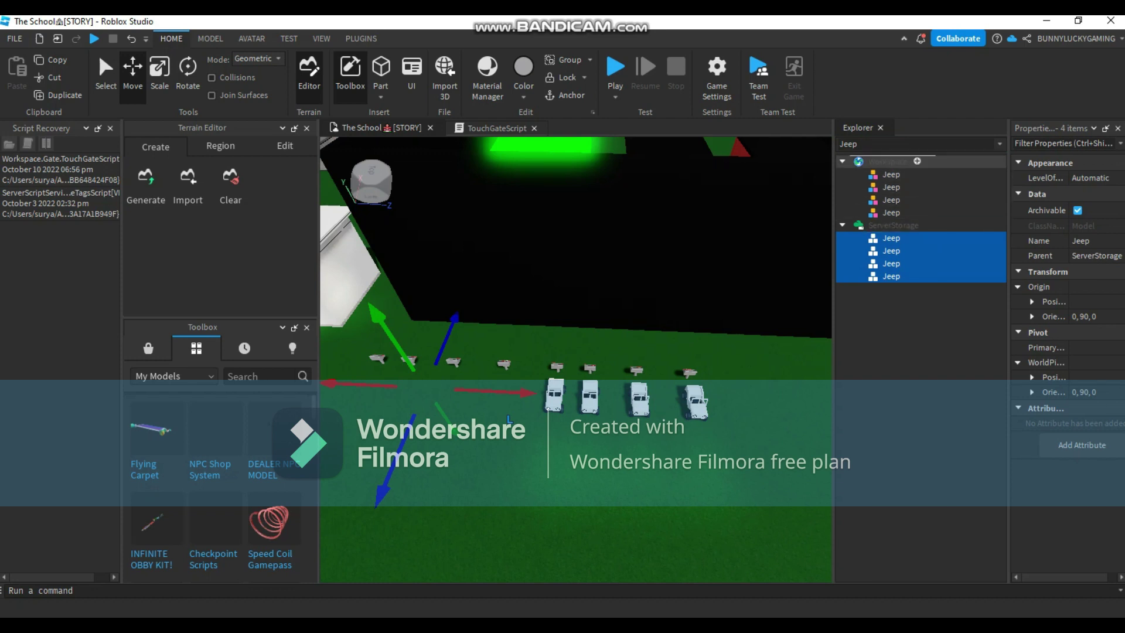
left_click_drag(891, 250, 888, 161)
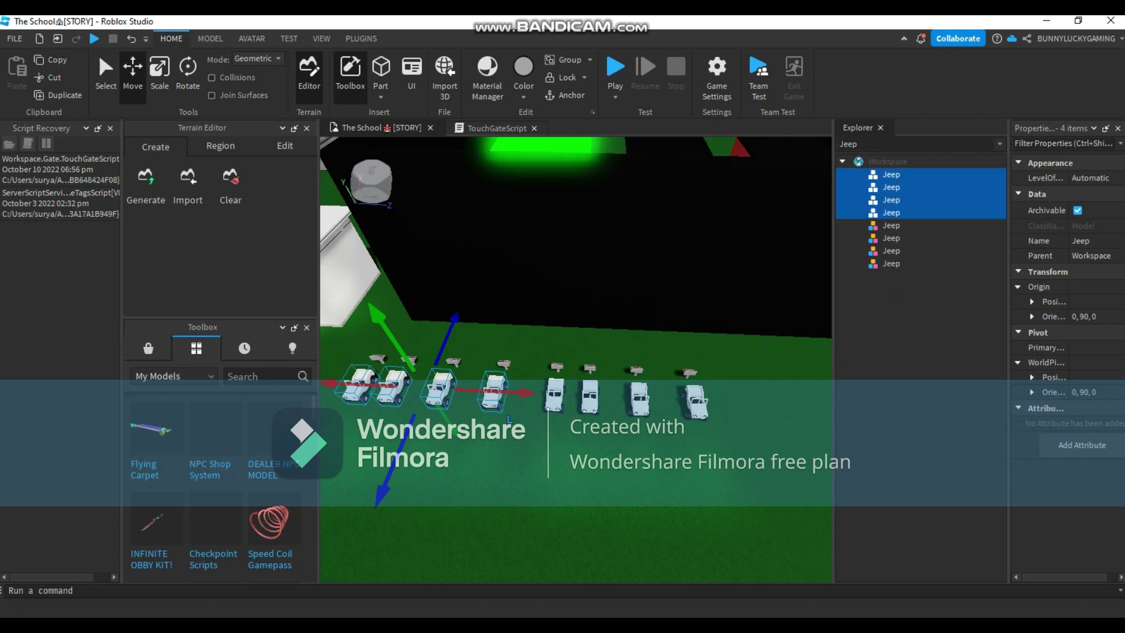
Deselect the Jeeps, collapse the filtered Workspace results and clear the Explorer filter.
left_click(726, 421)
left_click(842, 161)
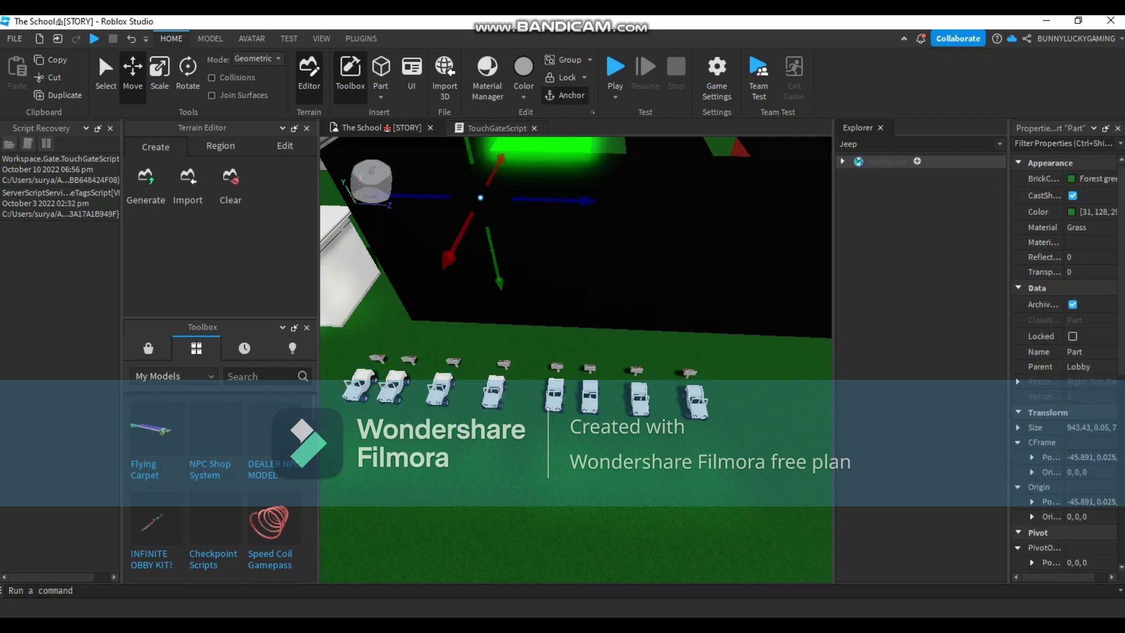
left_click(879, 144)
key("BackSpace")
key("BackSpace")
key("BackSpace")
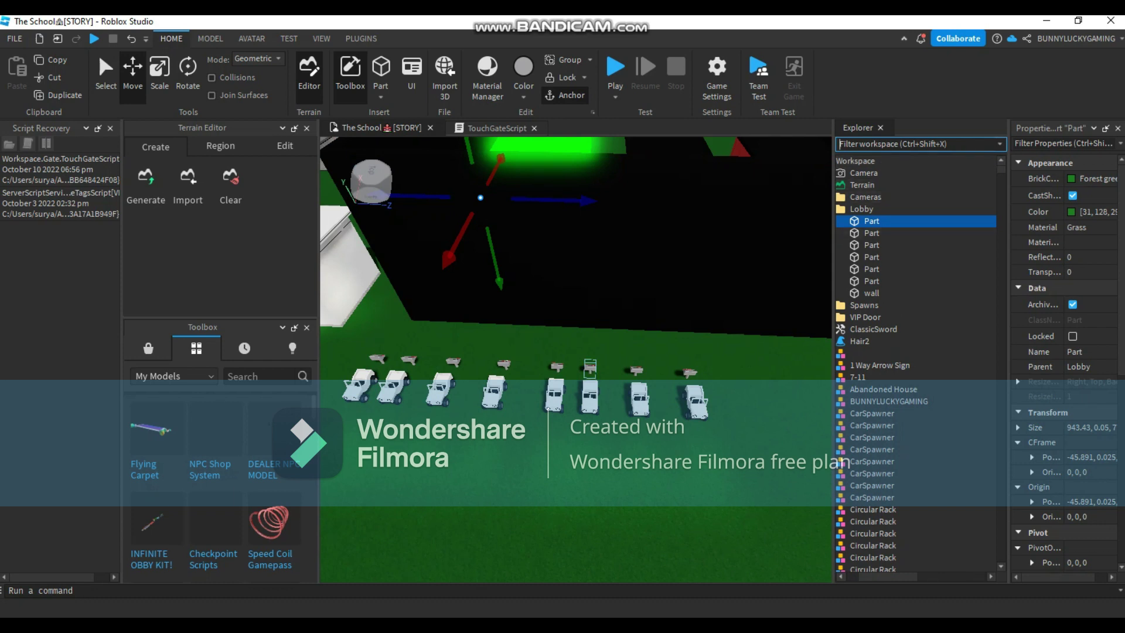
left_click(590, 368)
left_click(554, 394)
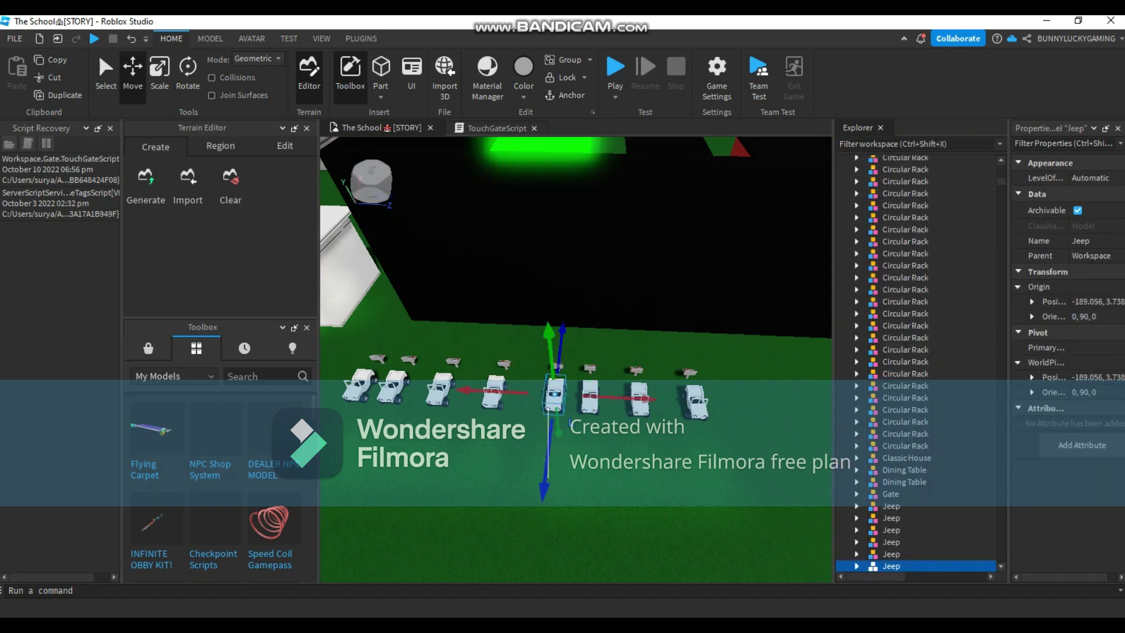
left_click(569, 420)
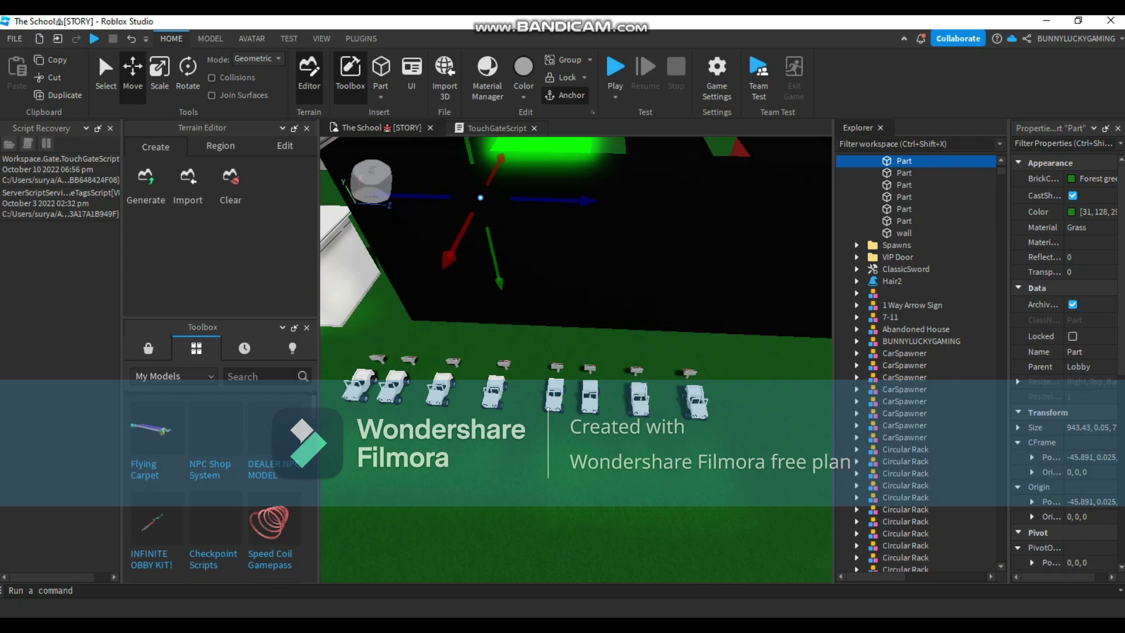
key("w")
key("d")
right_click_drag(633, 319, 581, 346)
left_click(580, 345)
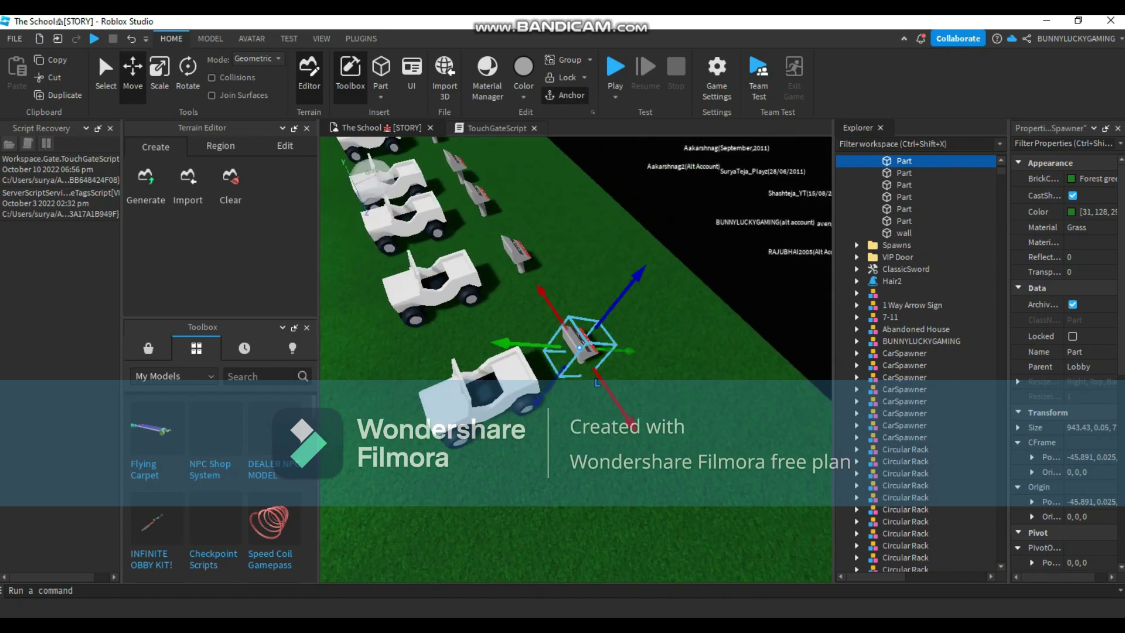
left_click(489, 384)
left_click(516, 253)
left_click(439, 277)
left_click(480, 194)
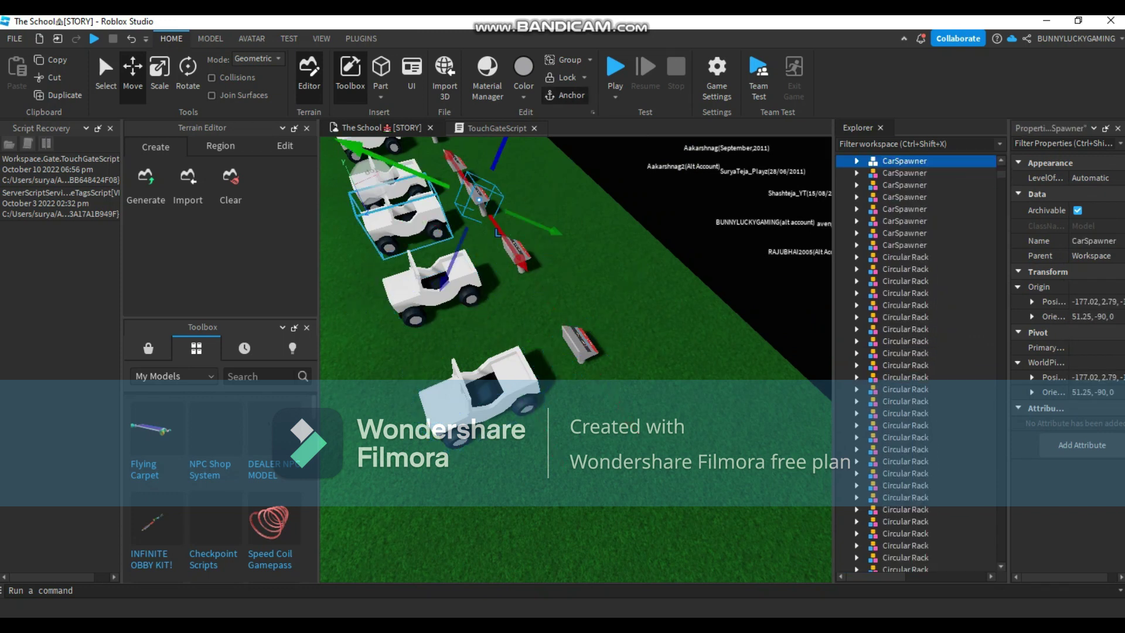
right_click_drag(410, 183, 360, 150)
left_click(527, 278, "ctrl")
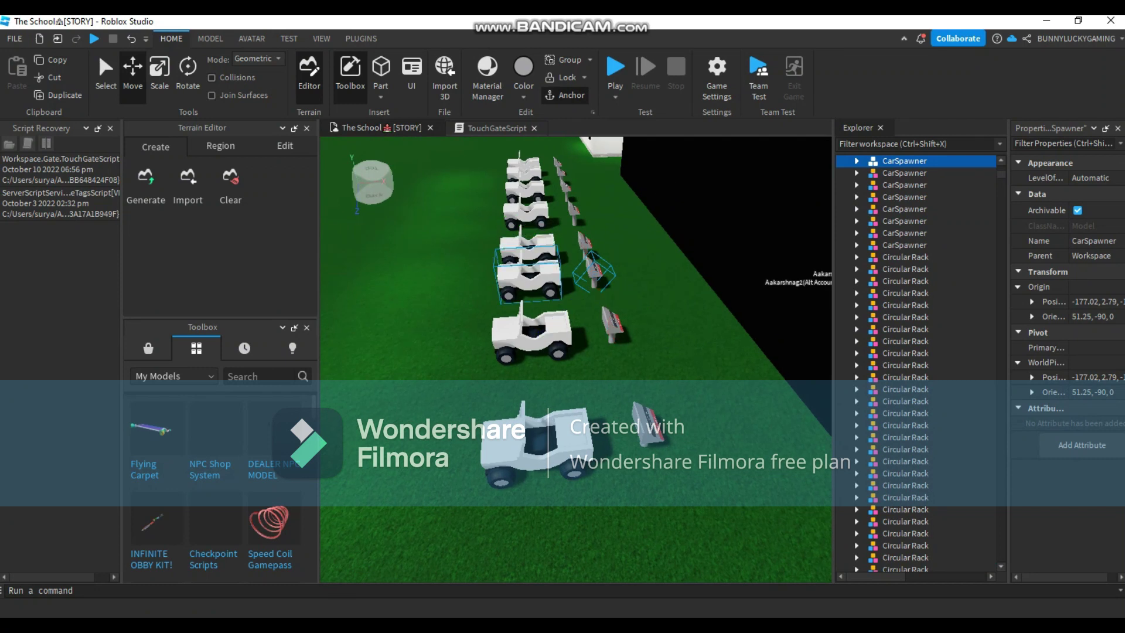
left_click(524, 246, "ctrl")
left_click(524, 212, "ctrl")
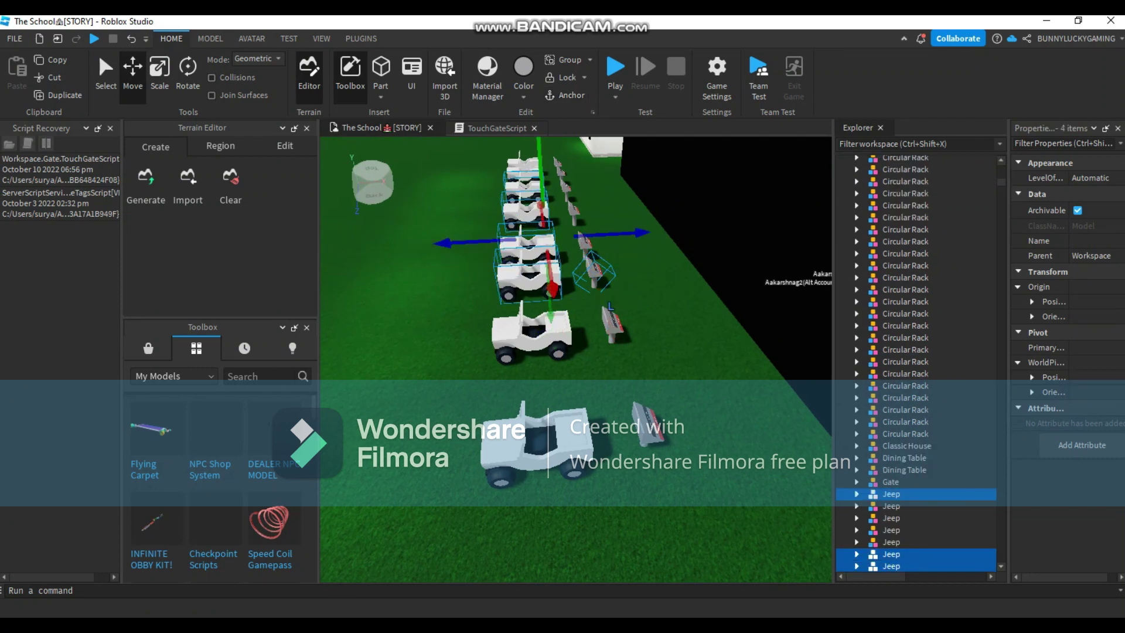
left_click(523, 189, "ctrl")
left_click(521, 171, "ctrl")
left_click(520, 161, "ctrl")
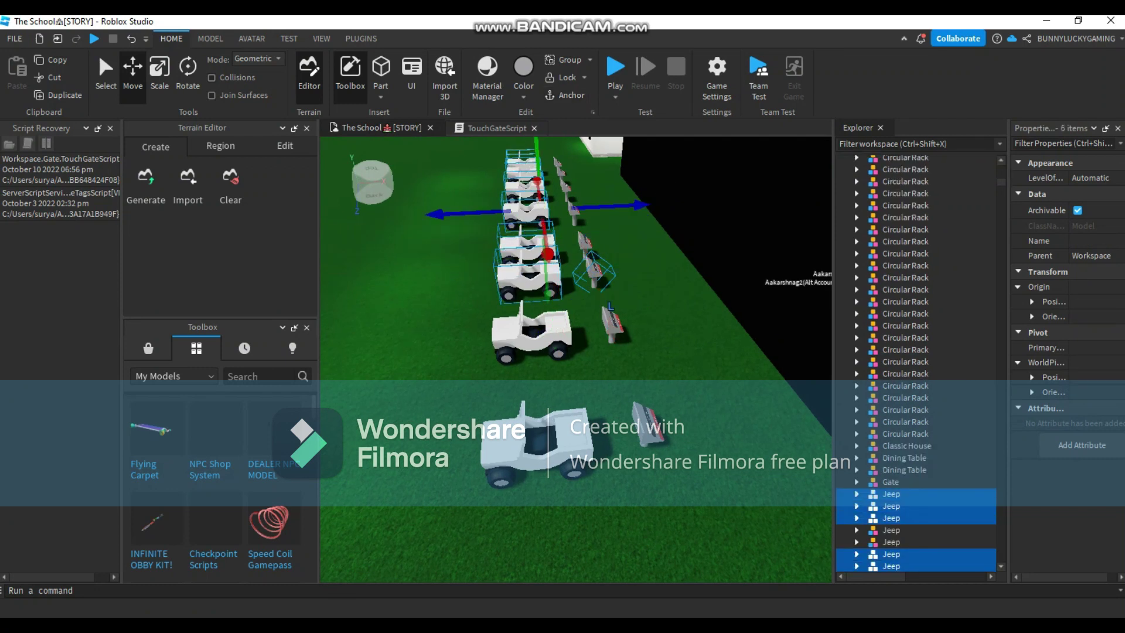
left_click(522, 161, "ctrl")
left_click(557, 164, "ctrl")
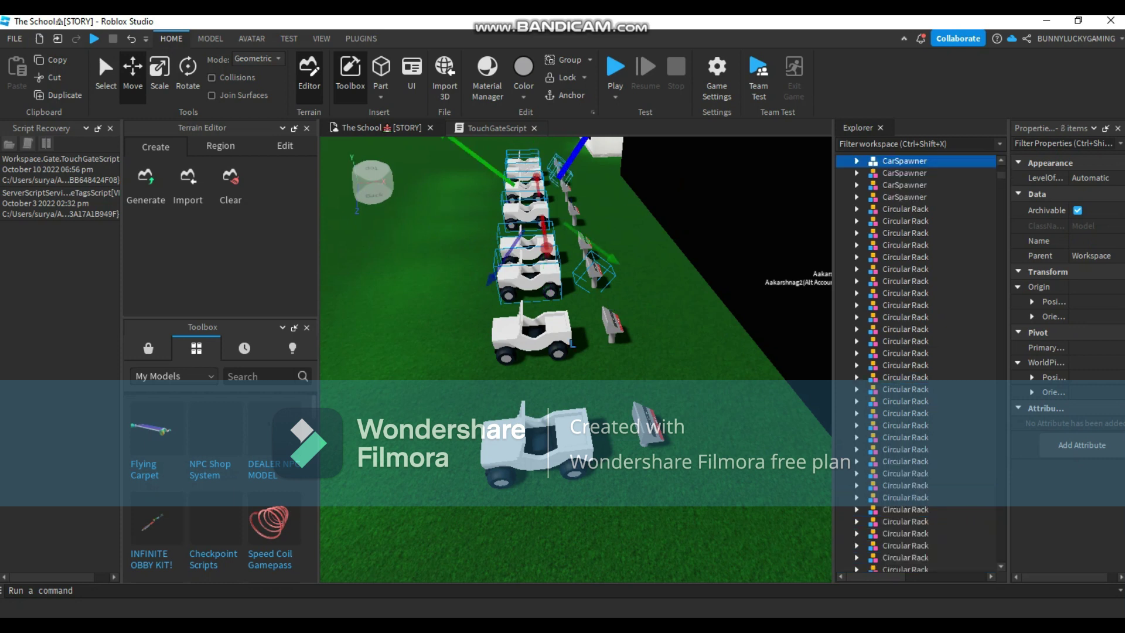
left_click(565, 193, "ctrl")
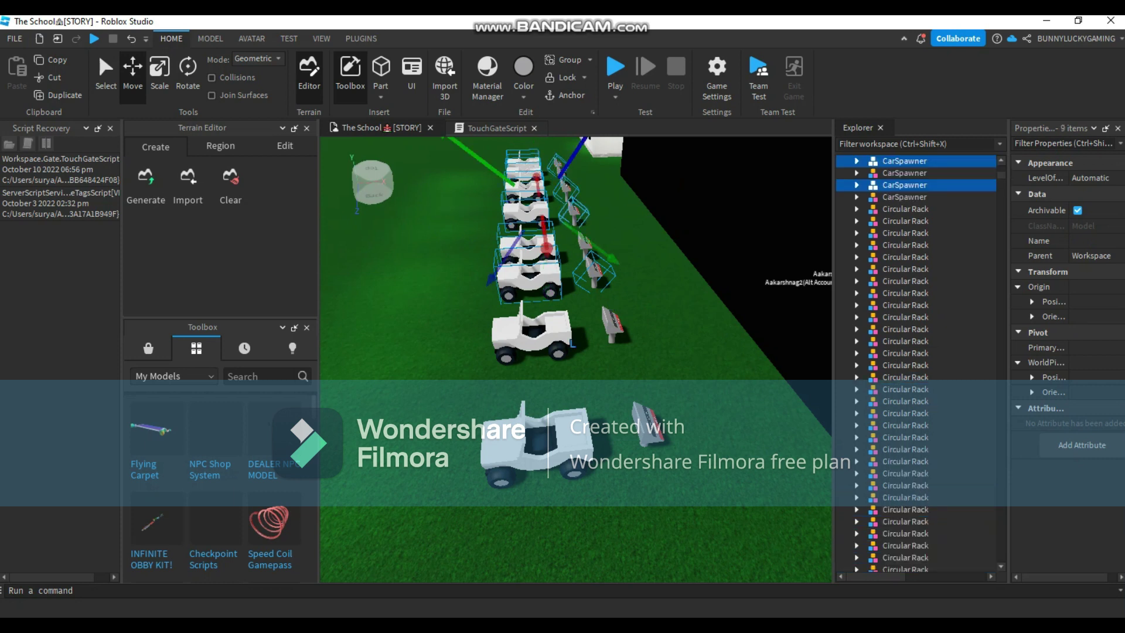
left_click(573, 211, "ctrl")
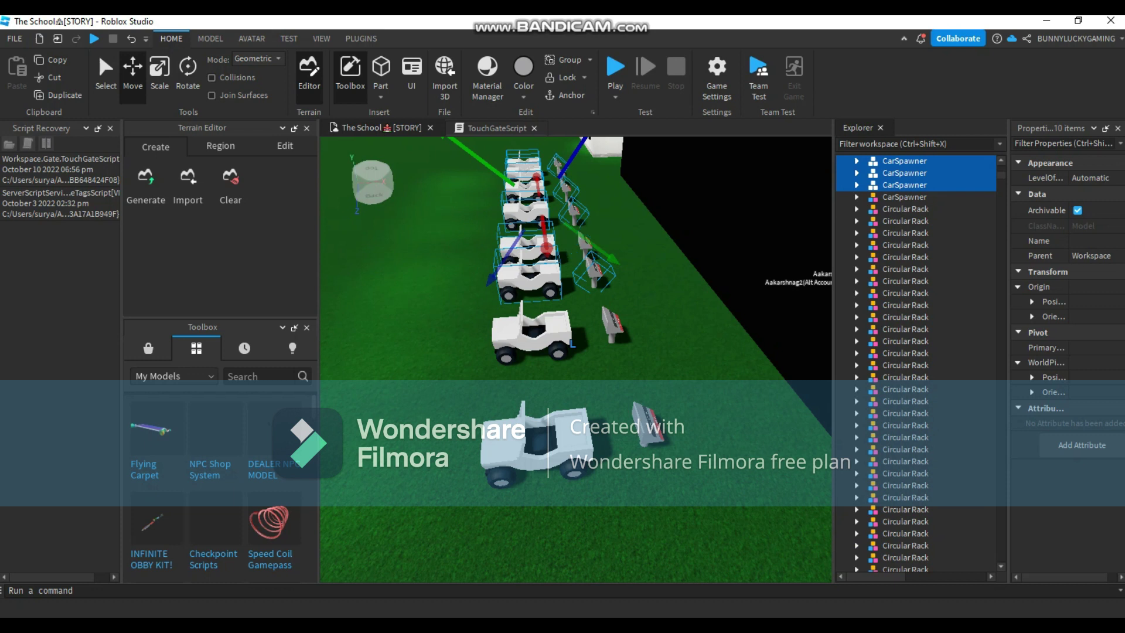
left_click(569, 246, "ctrl")
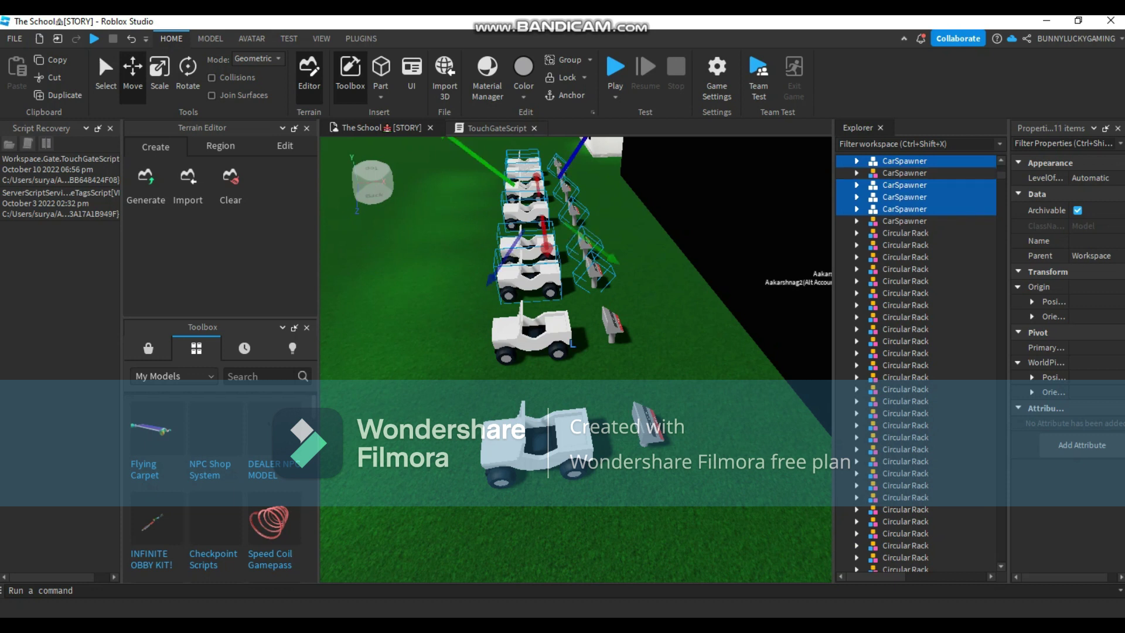
left_click(612, 325)
left_click(647, 427)
Select the four Jeeps at the near end of the row together with their four matching car spawners.
left_click(537, 448)
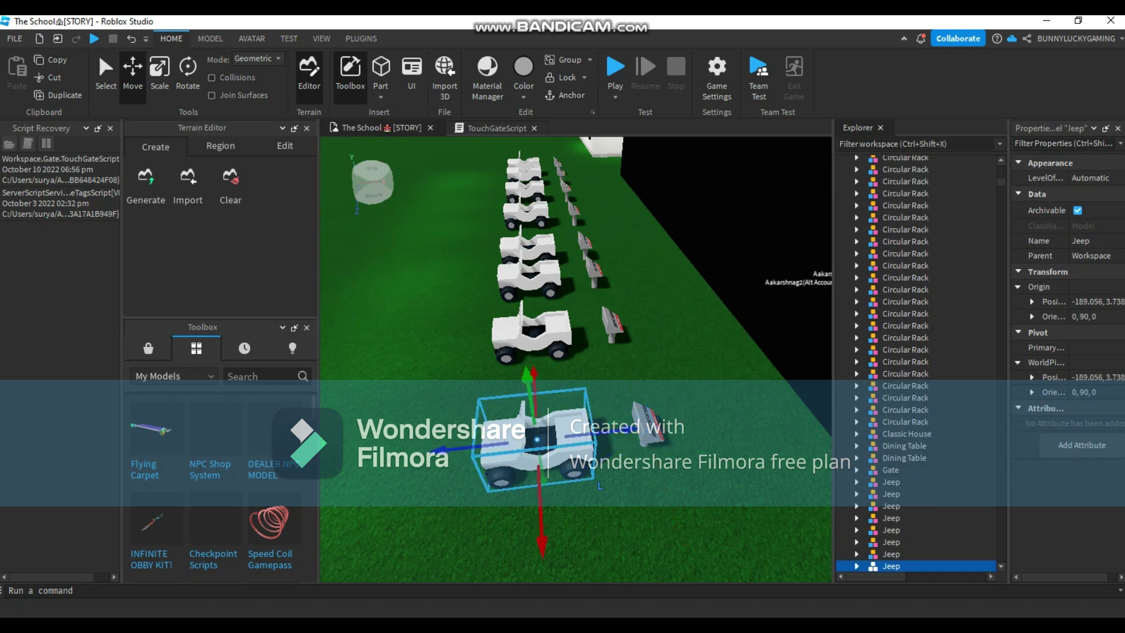
left_click(648, 426, "ctrl")
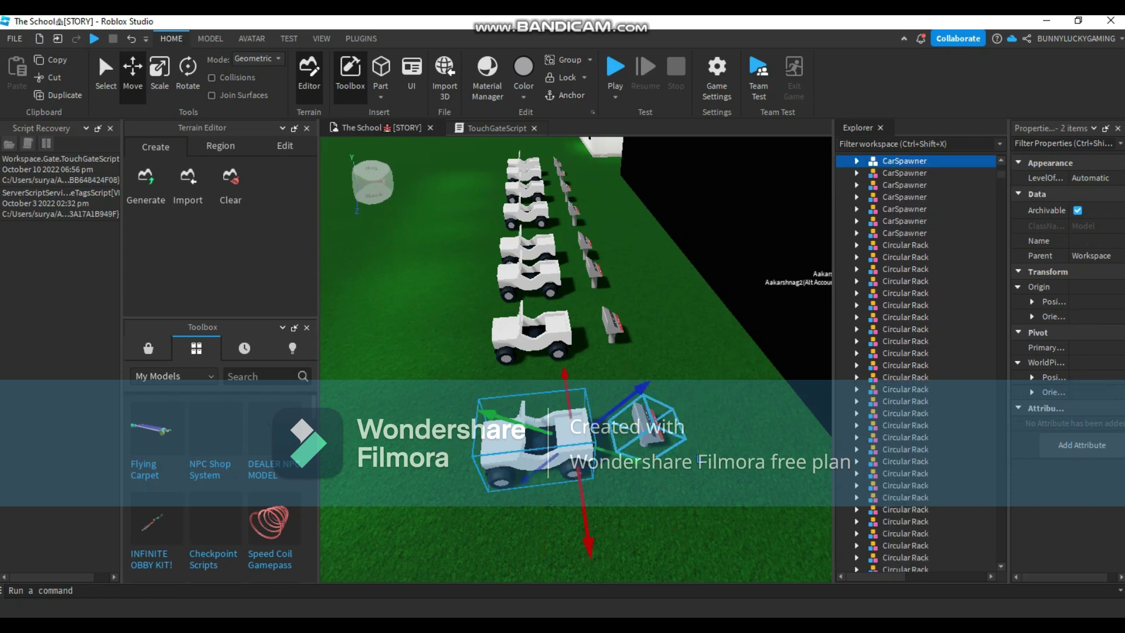
left_click(612, 325, "ctrl")
left_click(543, 335, "ctrl")
left_click(594, 270, "ctrl")
left_click(534, 282, "ctrl")
left_click(586, 243, "ctrl")
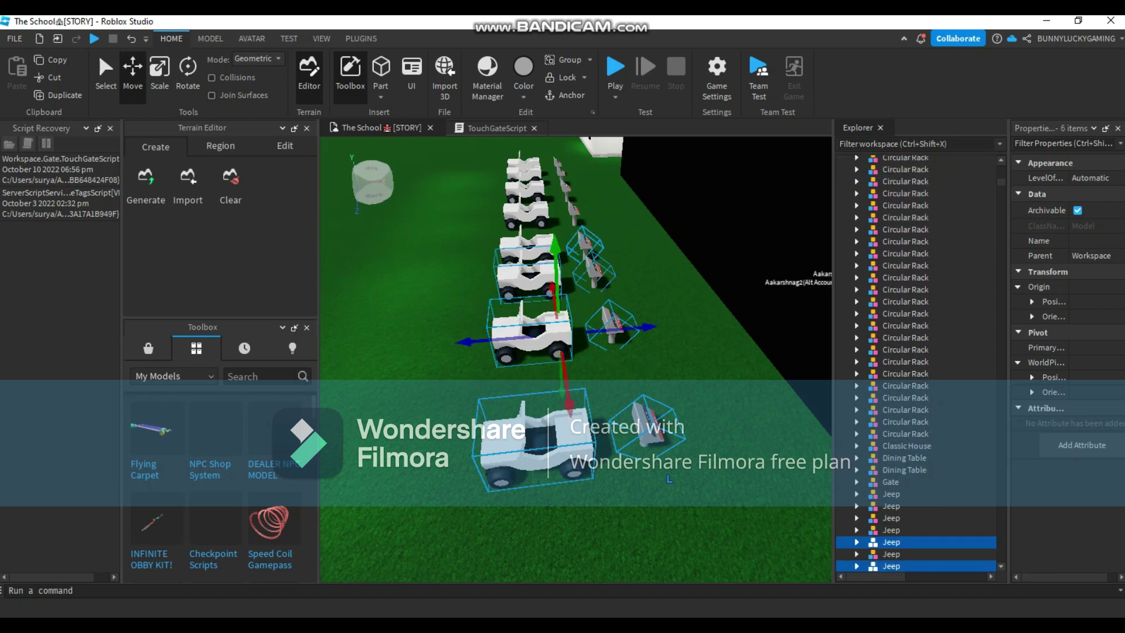
left_click(527, 249, "ctrl")
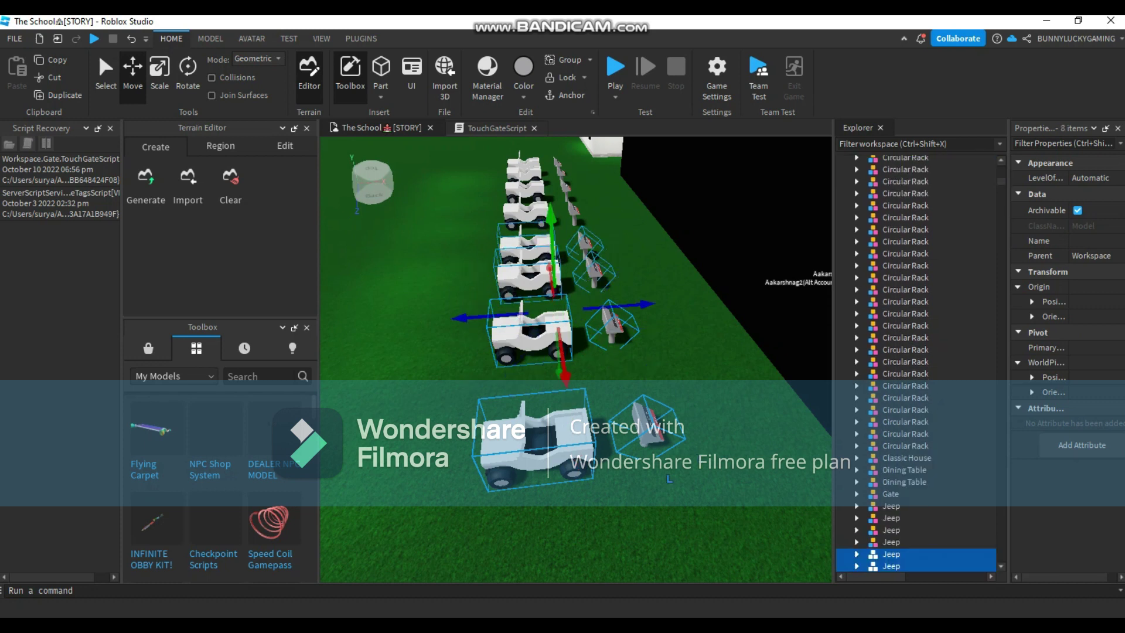
Add the remaining four Jeeps and their car spawners at the far end of the row to the selection.
right_click_drag(575, 375, 524, 348)
key("w")
key("w")
key("s")
right_click_drag(674, 231, 668, 246)
left_click(669, 235, "ctrl")
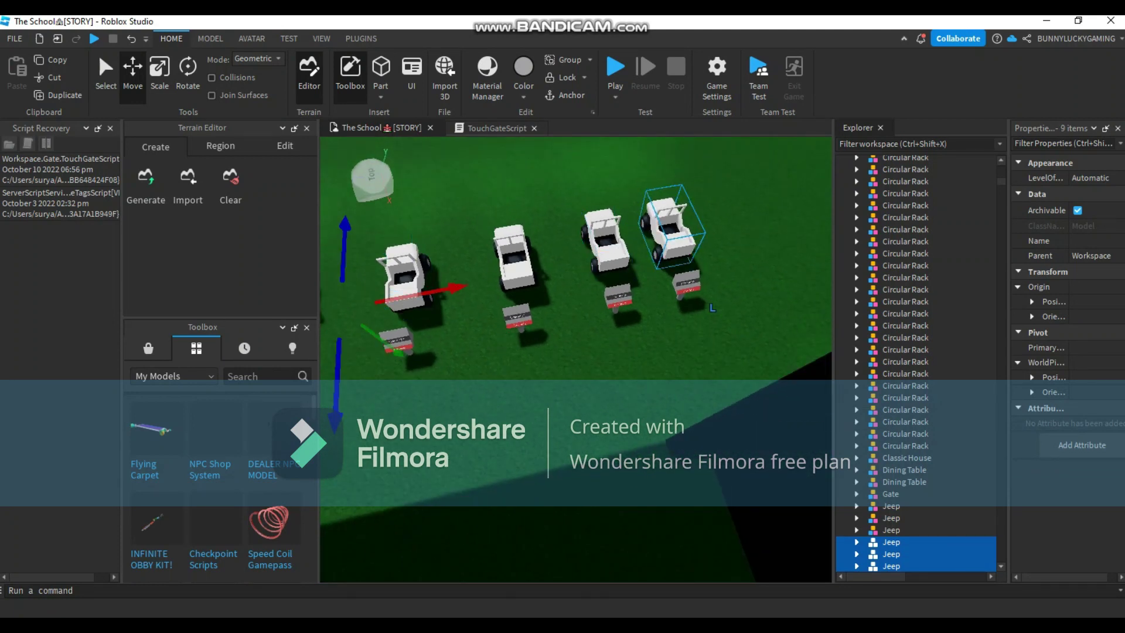
left_click(404, 279, "ctrl")
left_click(398, 345, "ctrl")
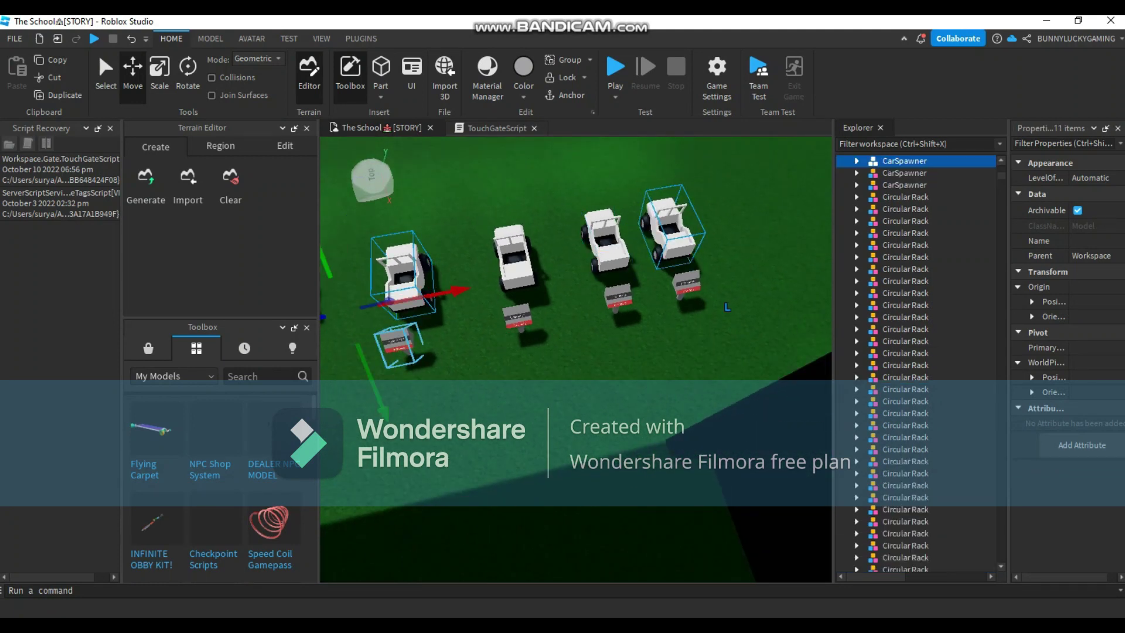
left_click(519, 320, "ctrl")
left_click(514, 259, "ctrl")
left_click(619, 299, "ctrl")
left_click(608, 243, "ctrl")
left_click(686, 287, "ctrl")
Duplicate the eight Jeep and car spawner pairs, move the copies along the row beyond the originals toward the road, and deselect them.
right_click_drag(687, 287, 405, 317)
key("s")
right_click_drag(562, 325, 557, 316)
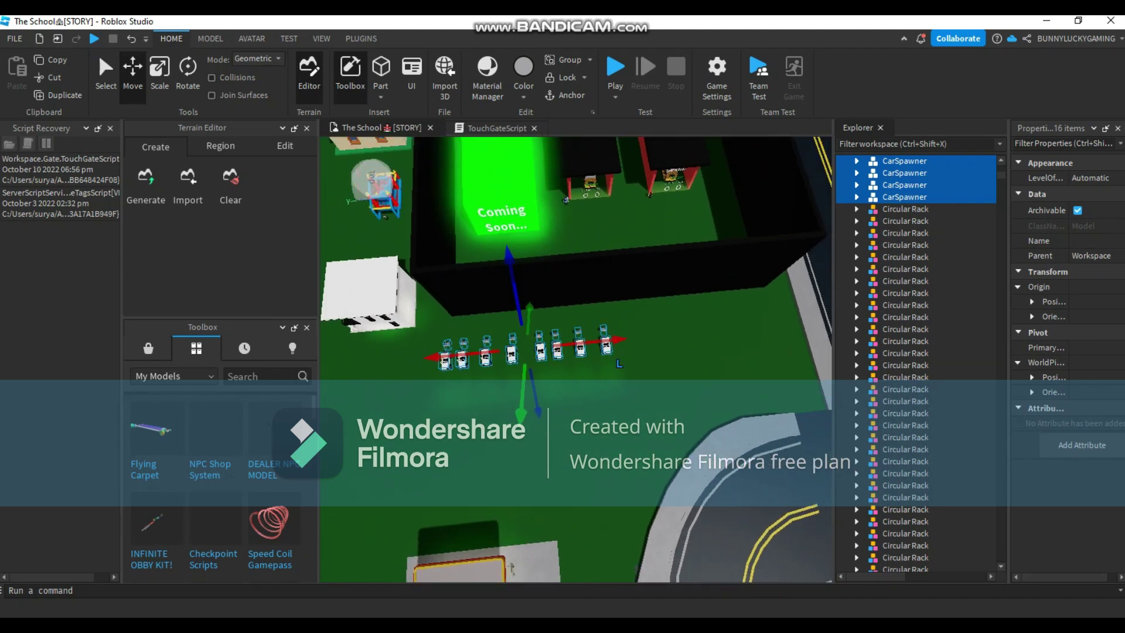
key("ctrl+d")
left_click_drag(617, 340, 762, 322)
key("d")
key("d")
left_click(716, 374)
Select all sixteen Jeeps in Workspace, group them into one model and rename it Jeeps.
left_click(747, 326)
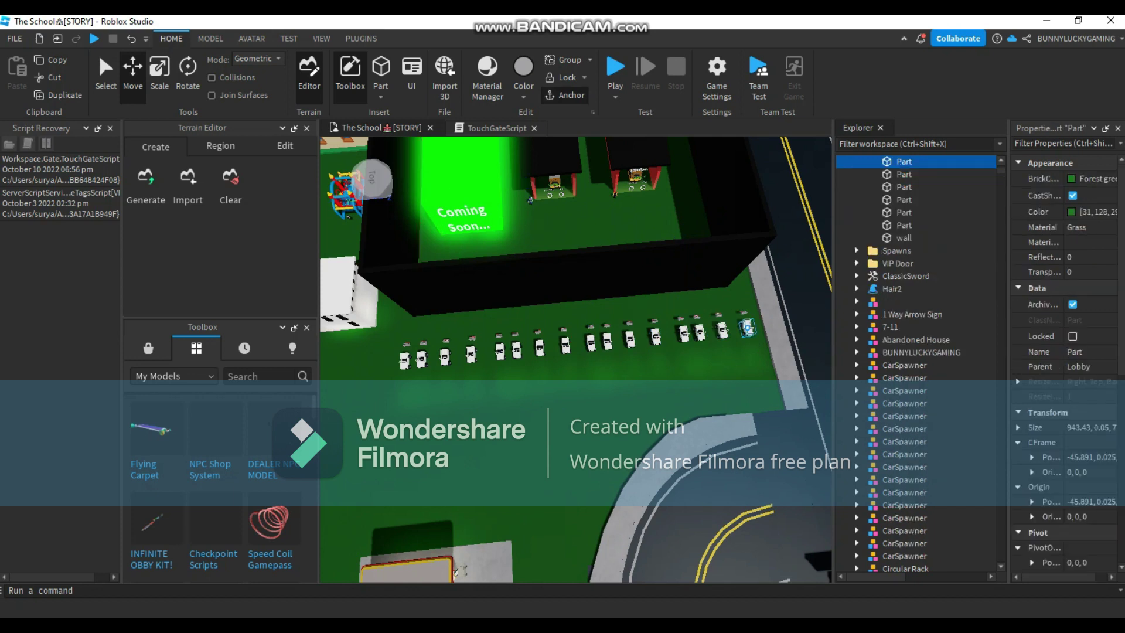
left_click(721, 330, "ctrl")
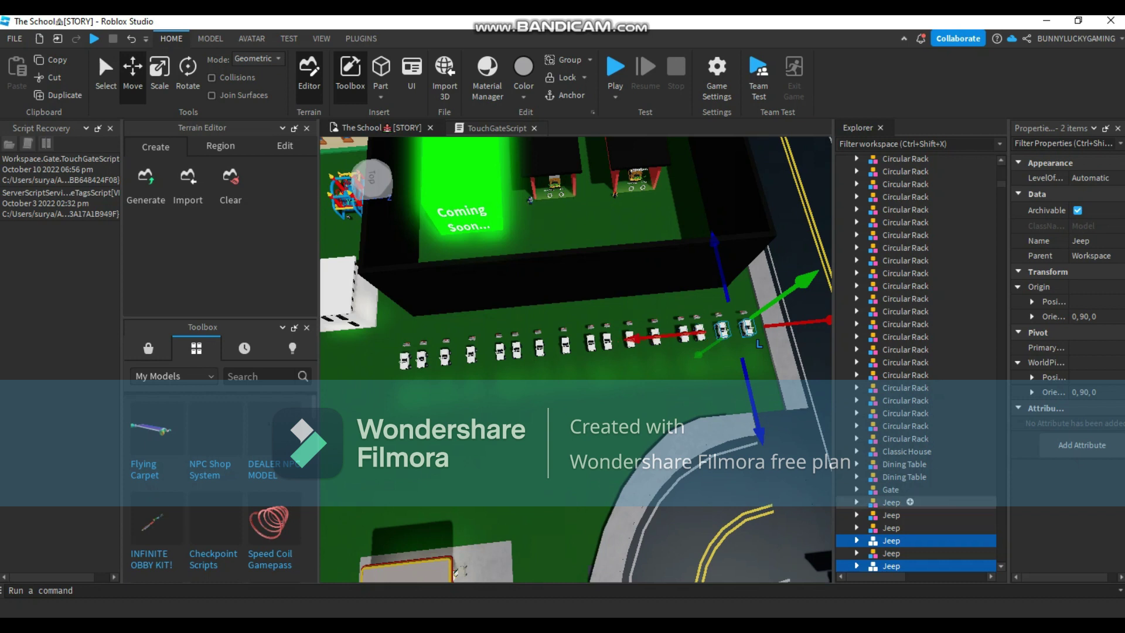
scroll(914, 445, "down", 3)
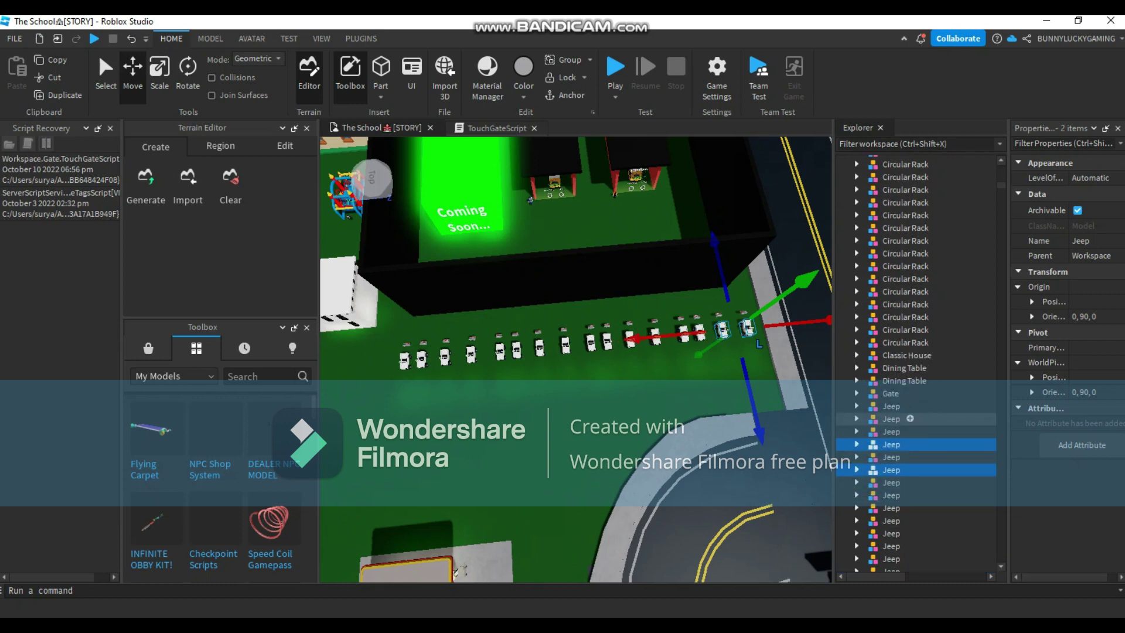
left_click(902, 418)
scroll(902, 410, "down", 8)
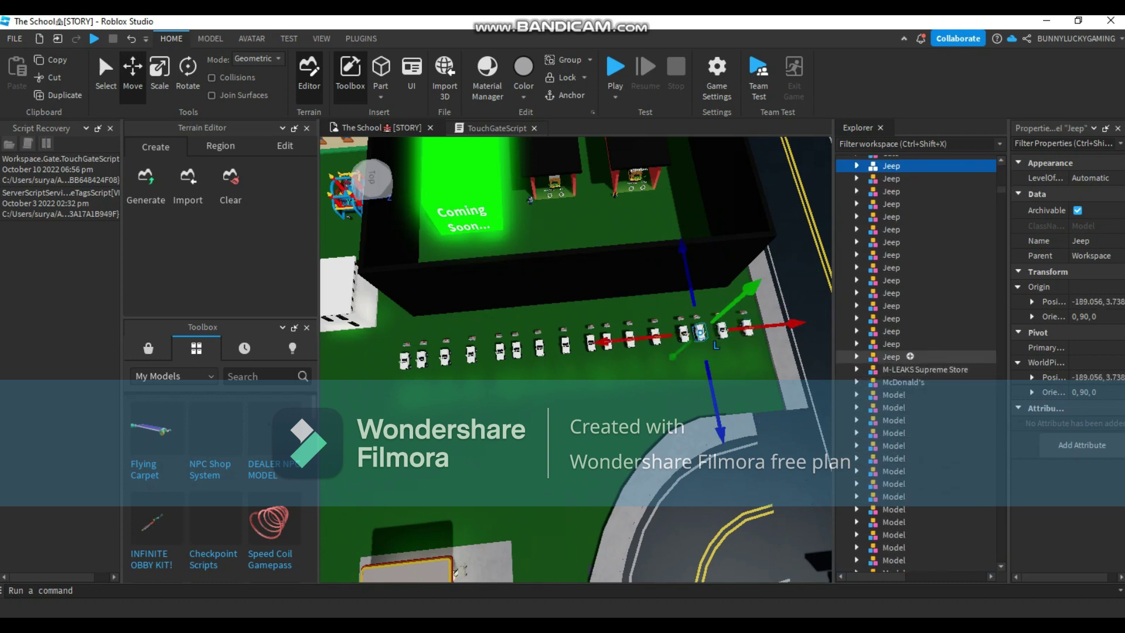
left_click(890, 356, "shift")
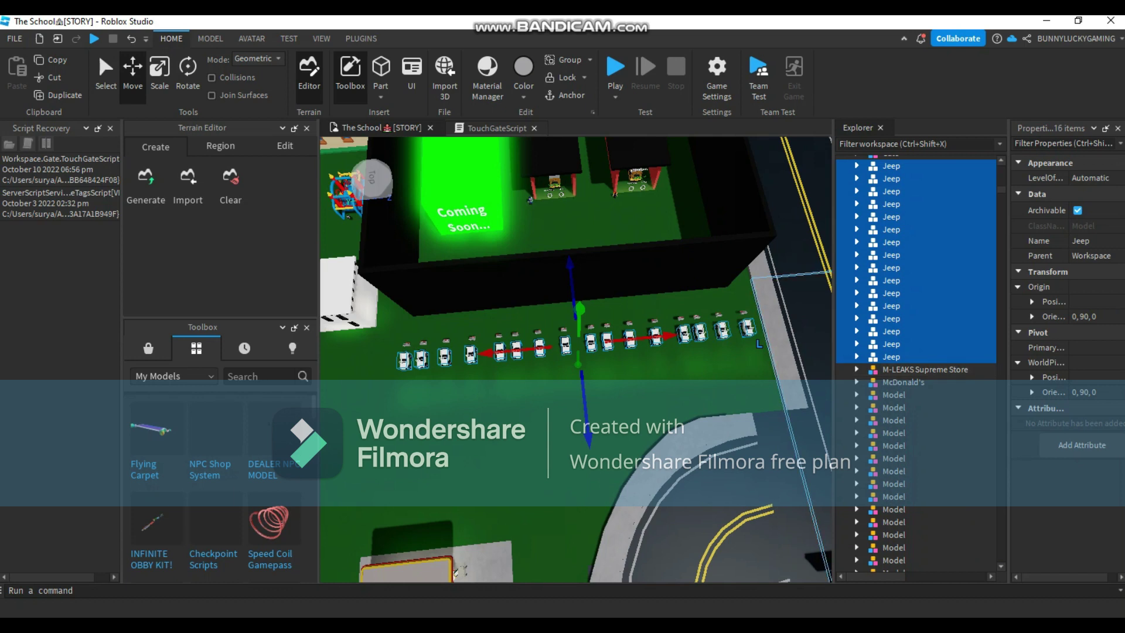
key("ctrl+g")
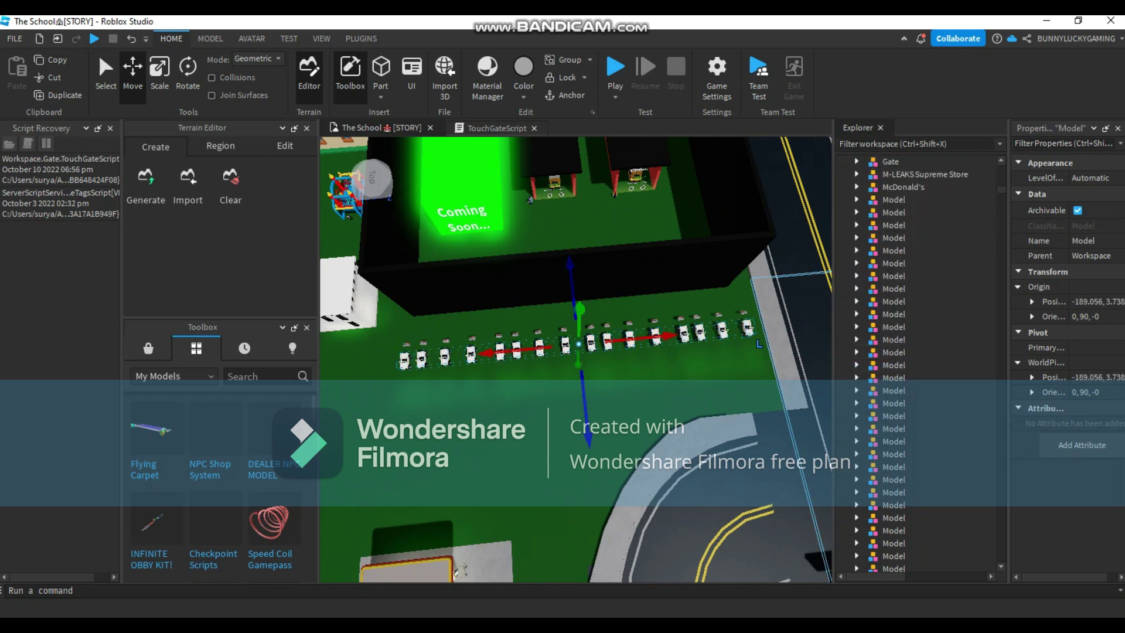
scroll(917, 423, "down", 6)
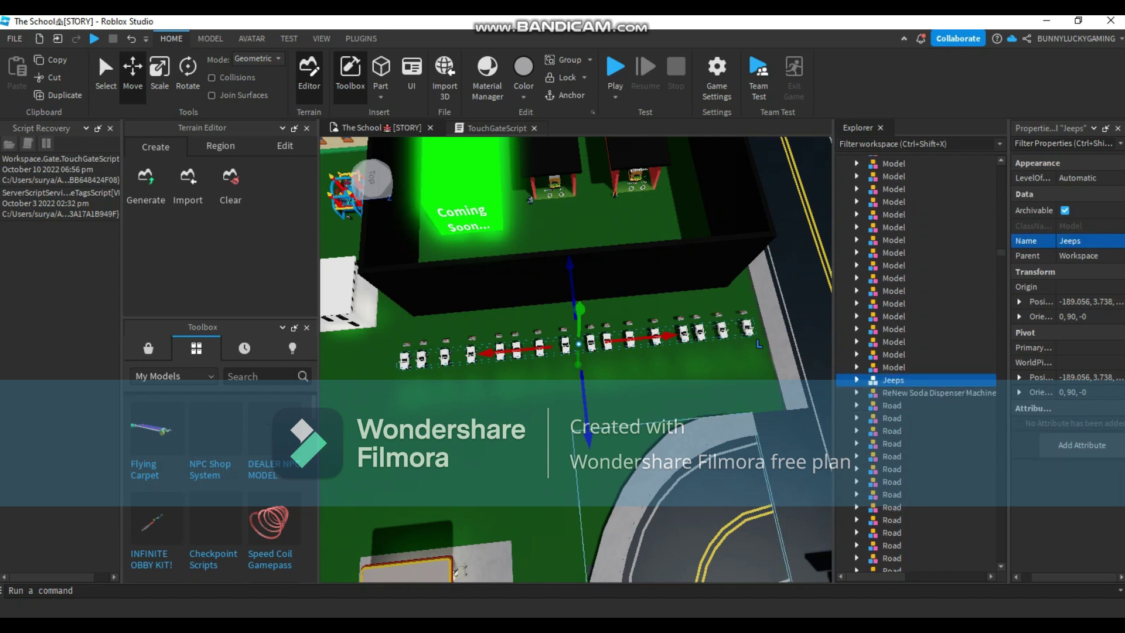
Cut the Jeeps model out of Workspace and paste it into ServerStorage.
left_click(856, 380)
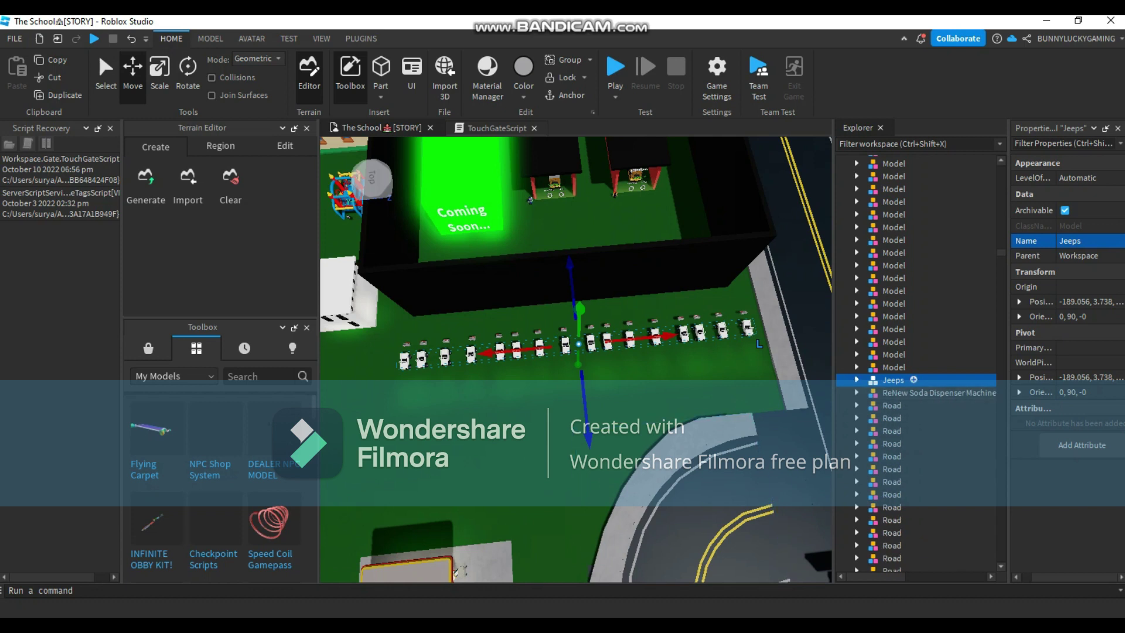
key("Delete")
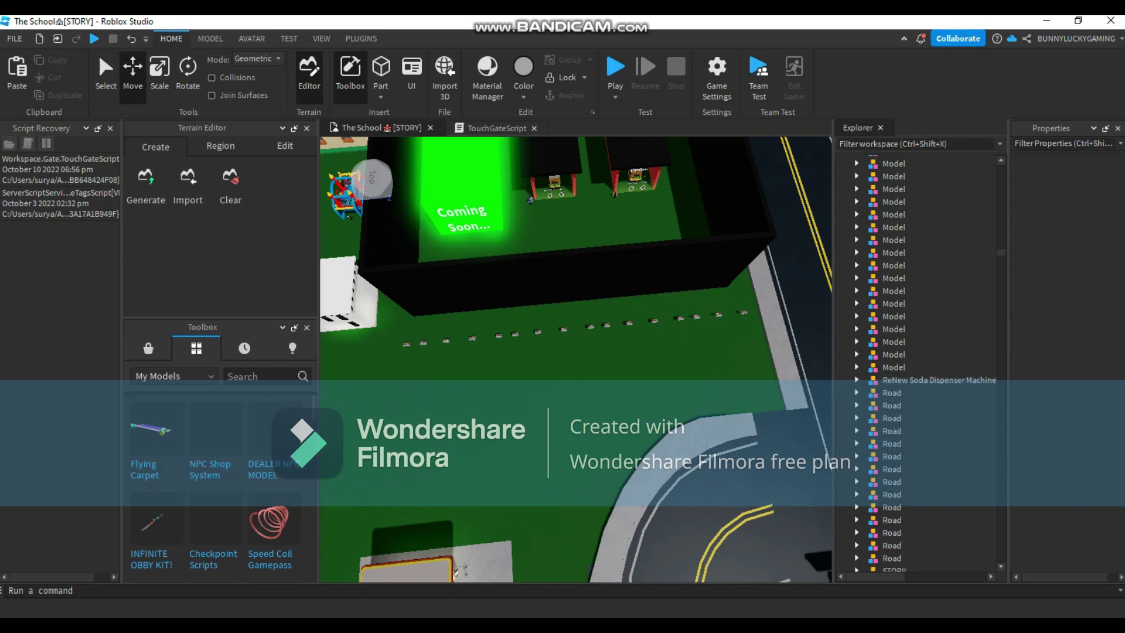
left_click_drag(1000, 252, 1001, 559)
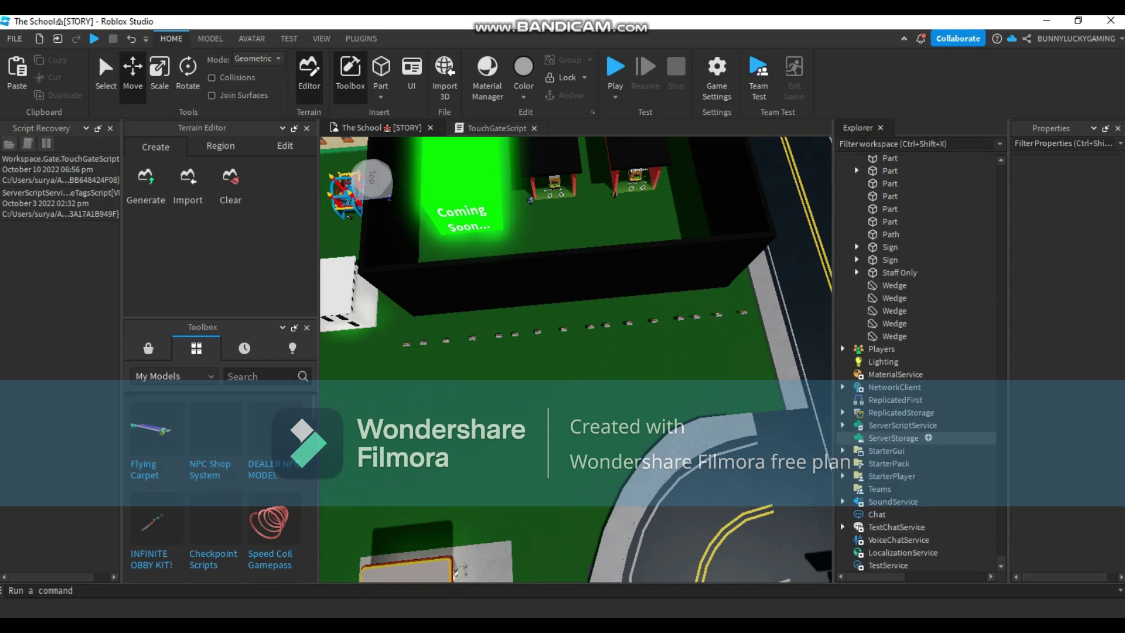
right_click(879, 438)
left_click(957, 67)
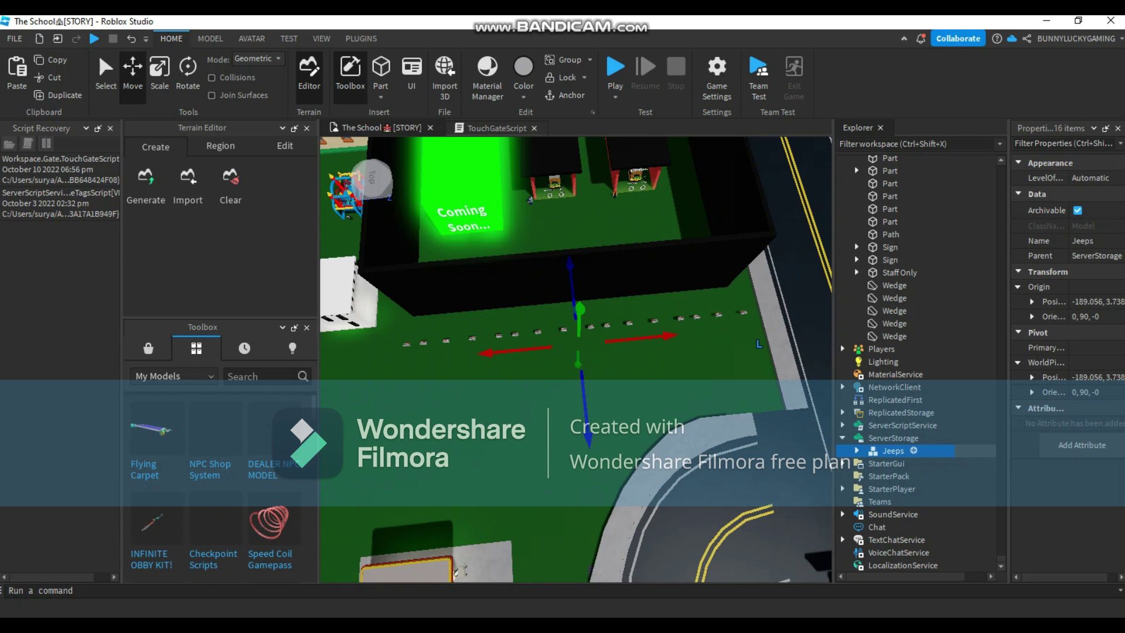
Ungroup the Jeeps model inside ServerStorage, then collapse ServerStorage and deselect the Jeeps.
key("ctrl+u")
left_click(842, 438)
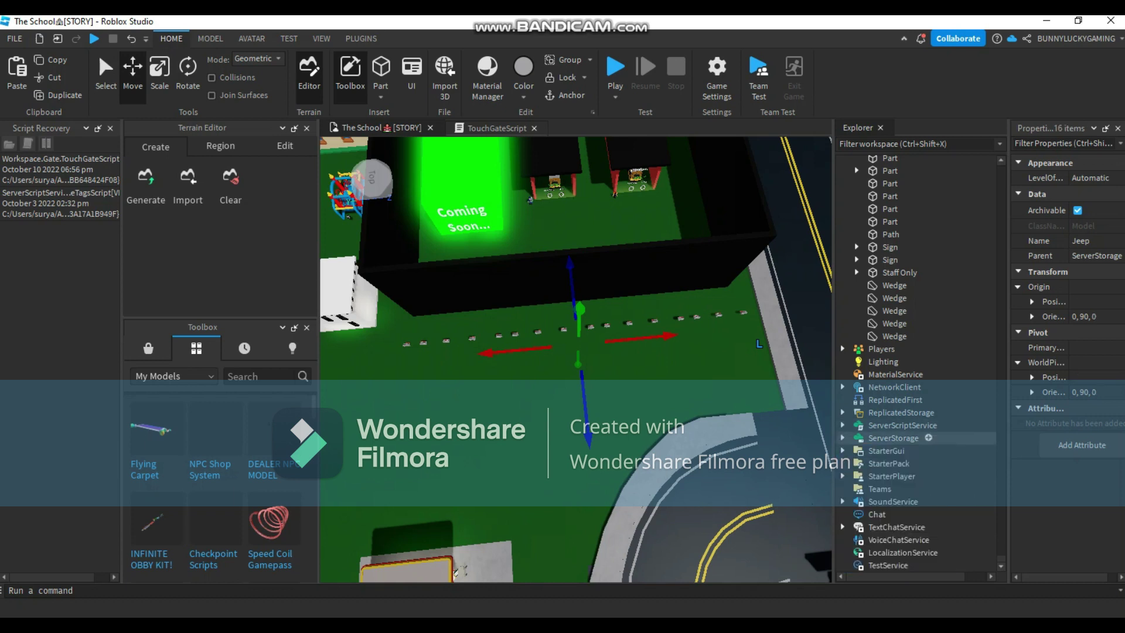
left_click(638, 366)
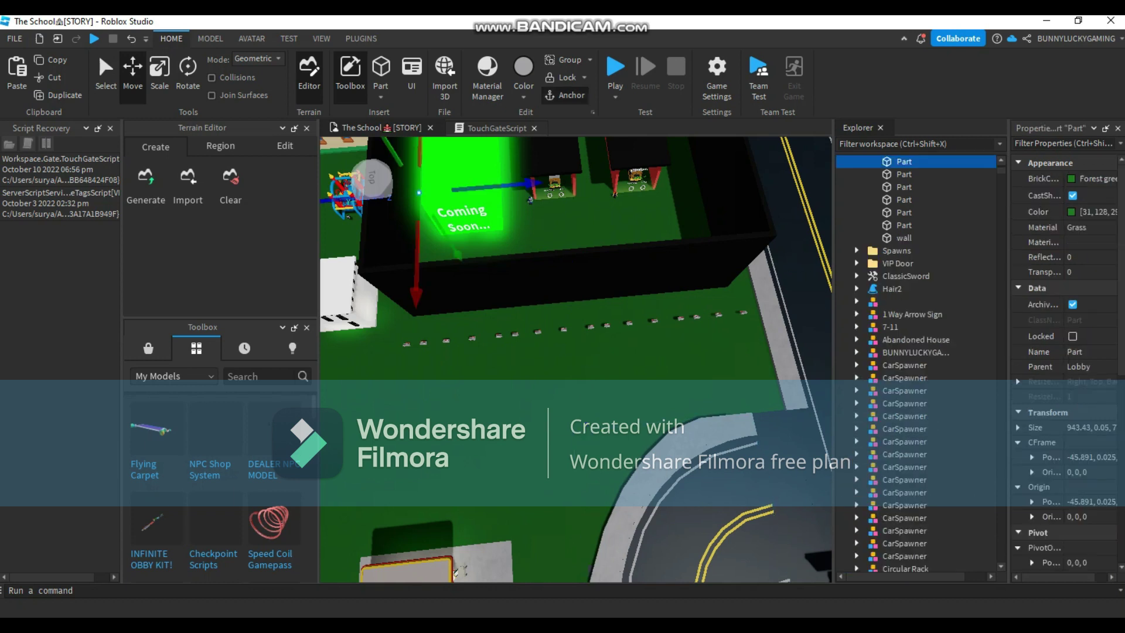
right_click_drag(638, 366, 598, 298)
key("w")
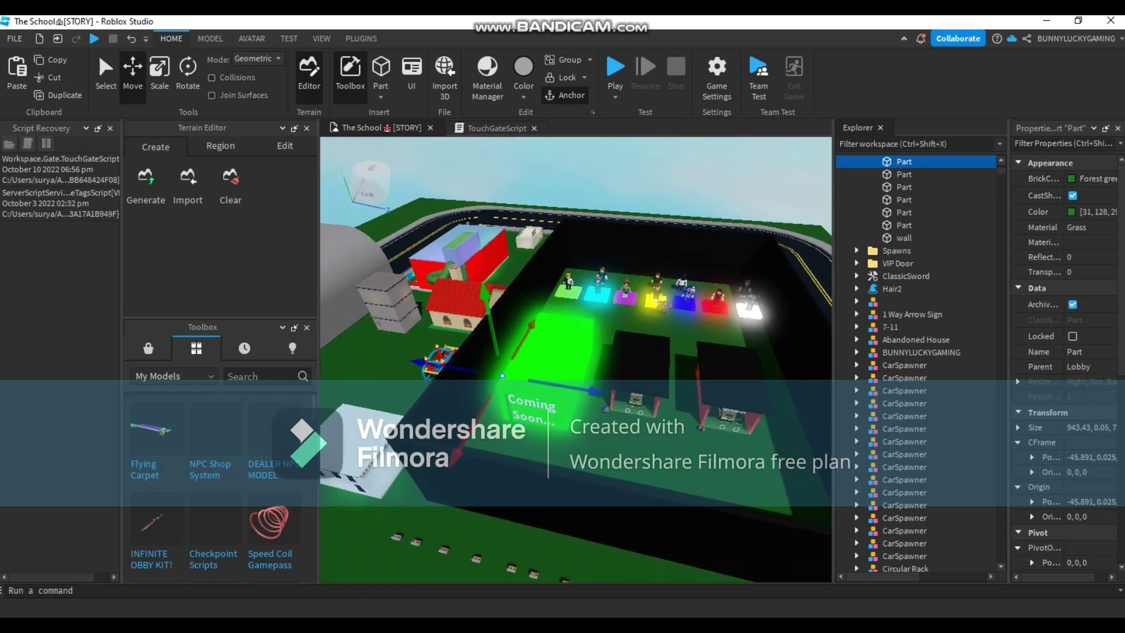
scroll(576, 359, "up", 1)
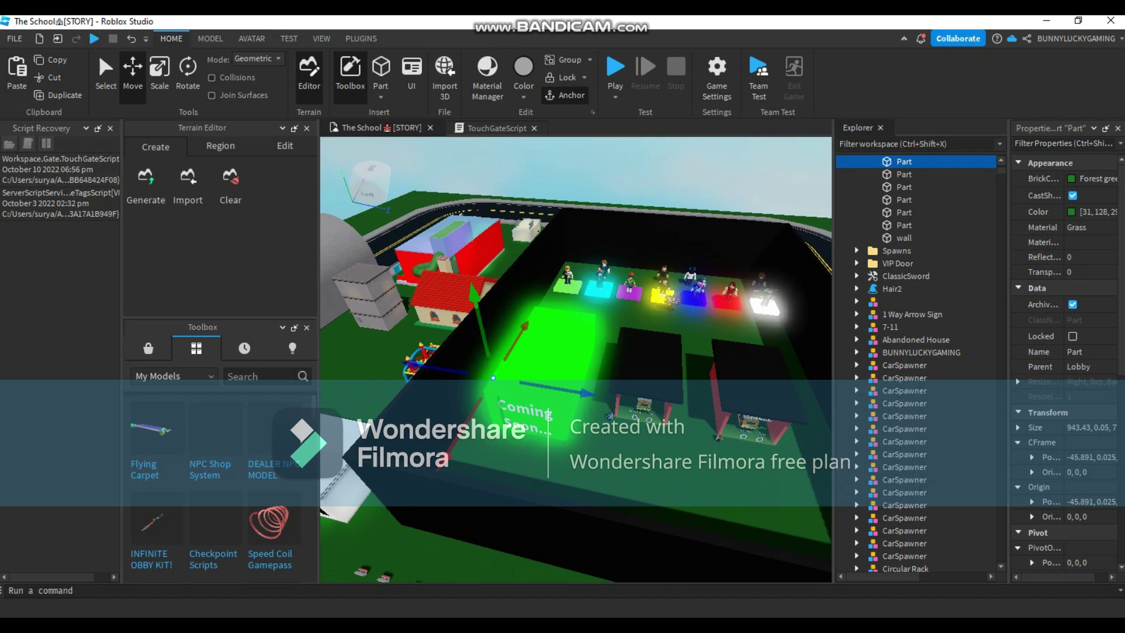
Close Roblox Studio and open the Roblox home page in the Chrome browser.
left_click(1111, 20)
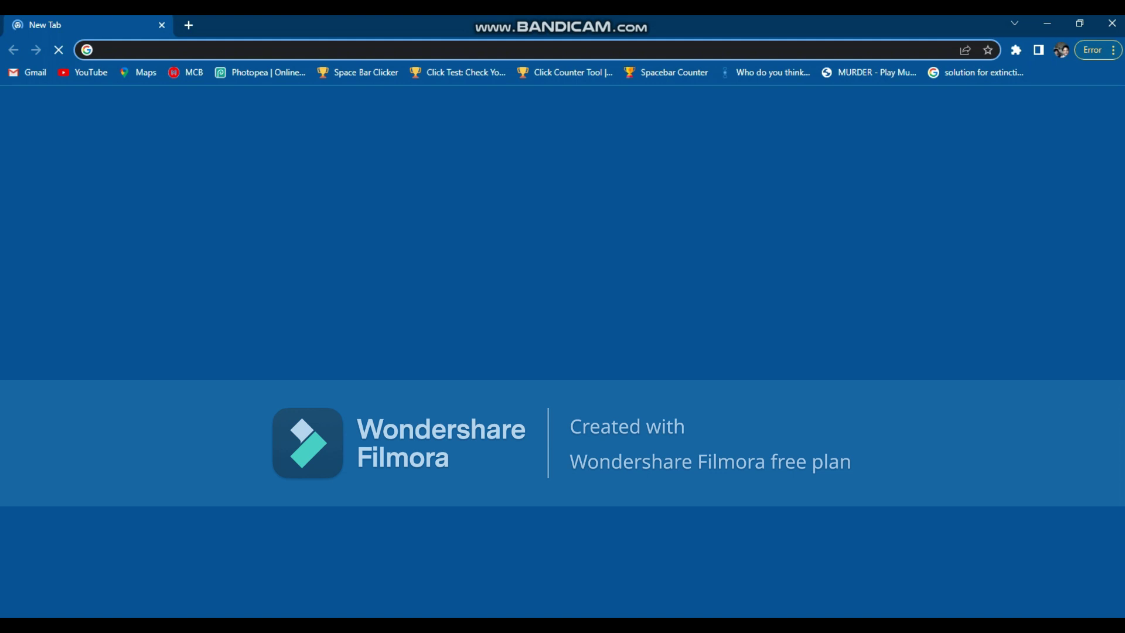
left_click(721, 448)
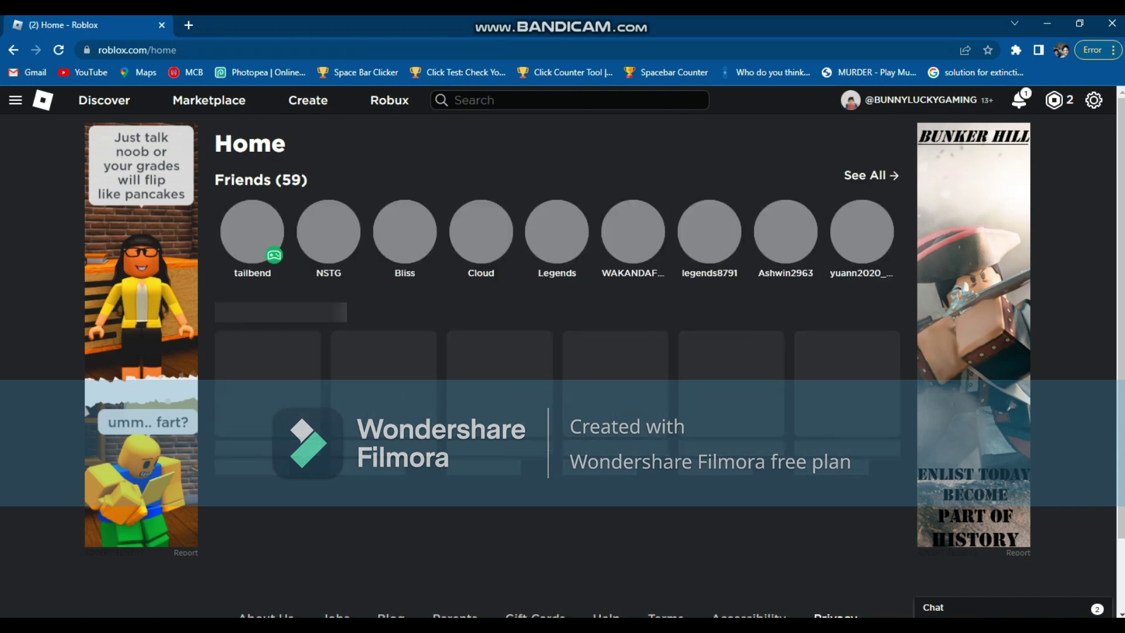
Open The School [STORY] experience page from the home page and launch the game.
left_click(267, 391)
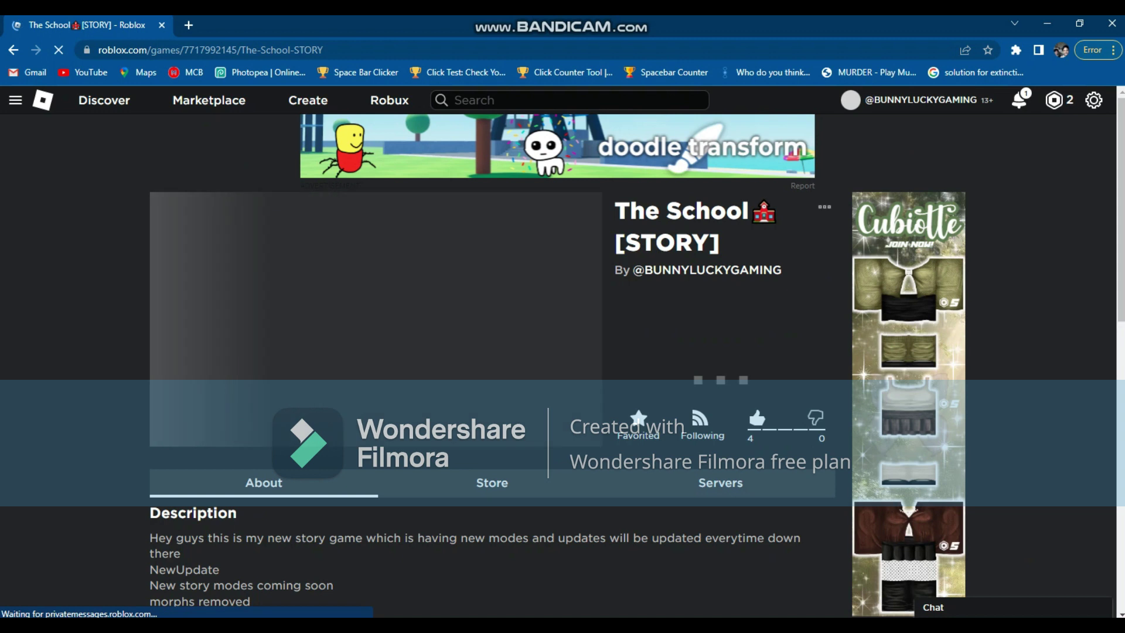
left_click(720, 379)
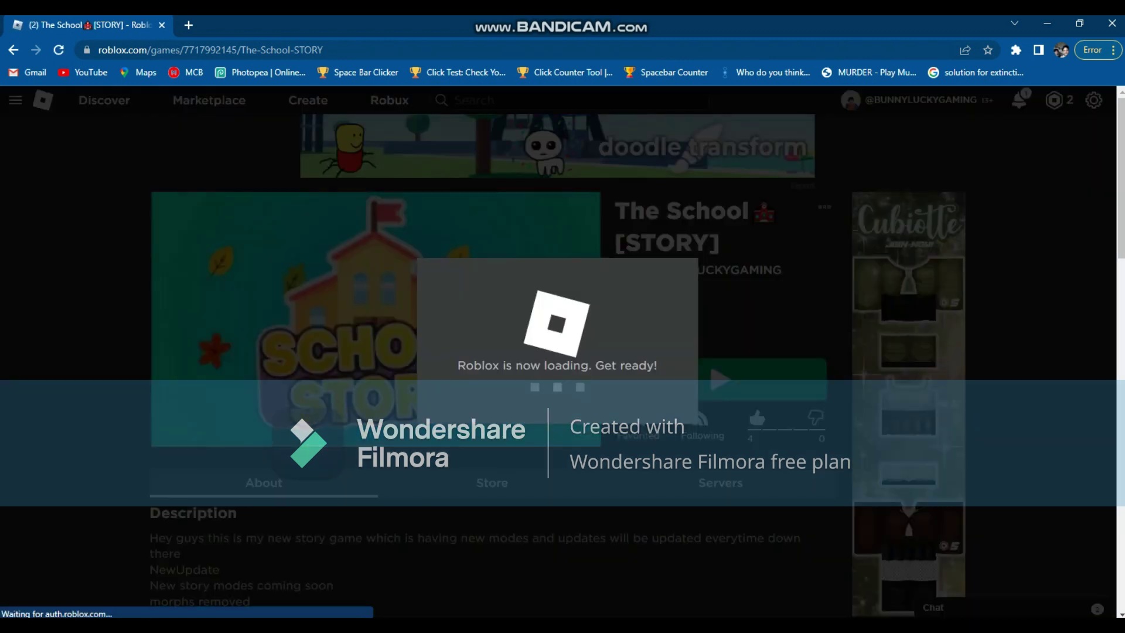
left_click(617, 170)
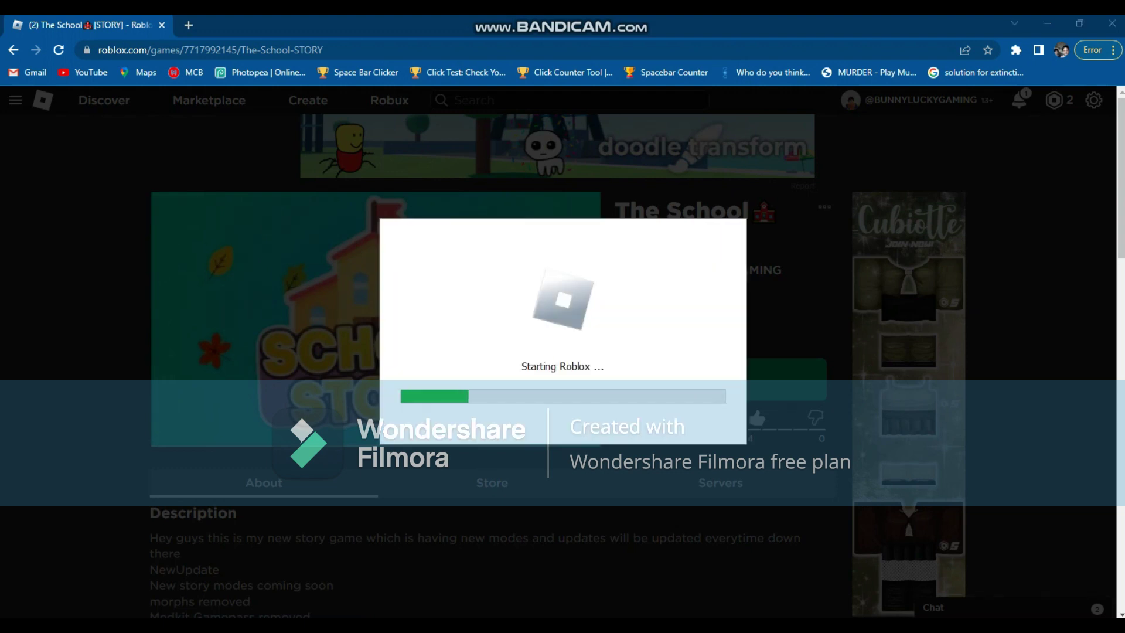
key("Escape")
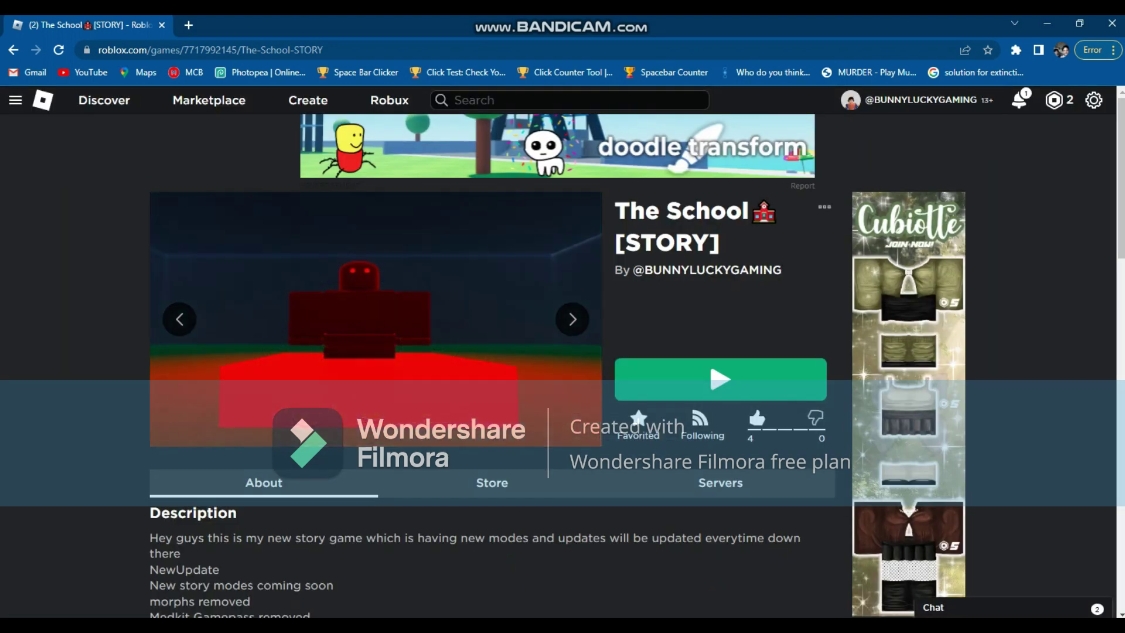
Read the experience's description on its page, including the lines about the hidden secret.
scroll(492, 351, "down", 5)
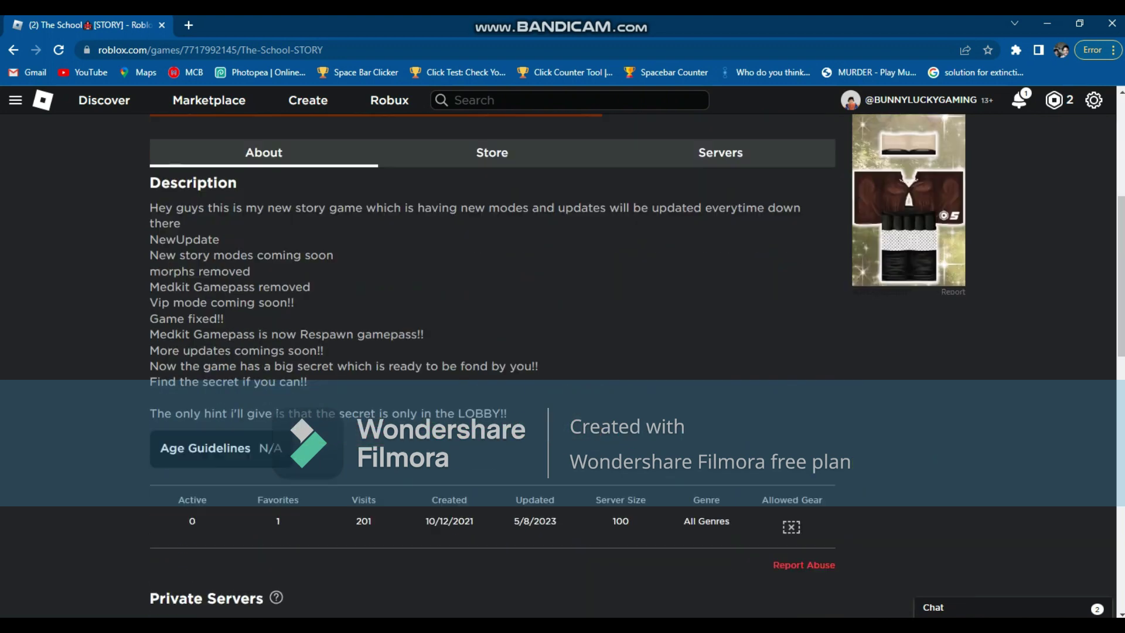
left_click_drag(150, 366, 308, 382)
left_click(351, 381)
scroll(492, 351, "down", 1)
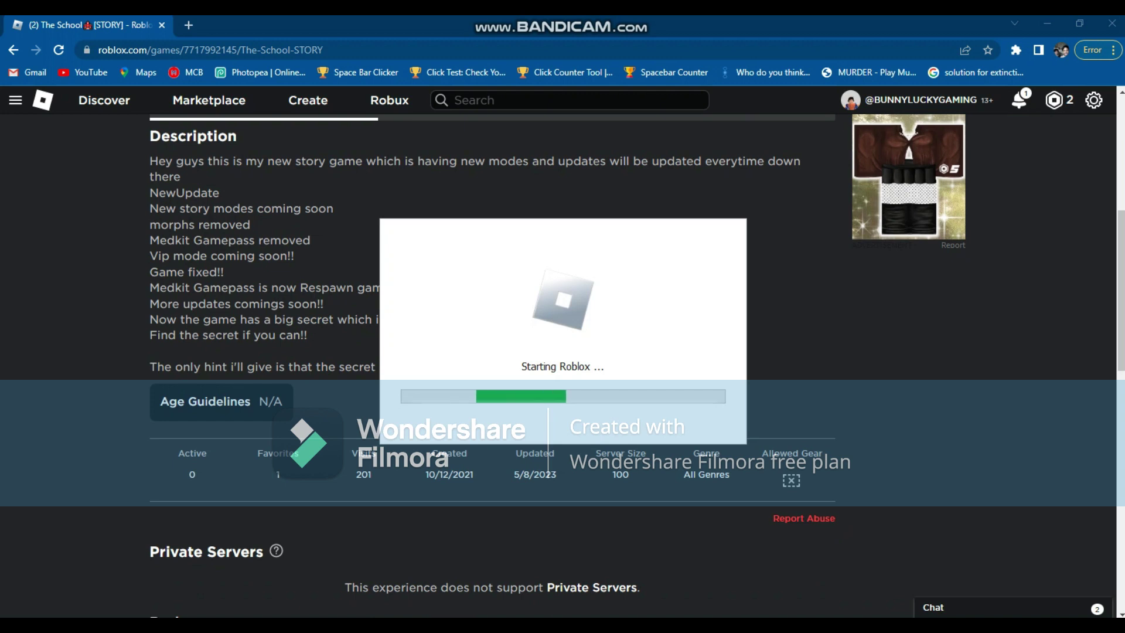
scroll(949, 101, "up", 5)
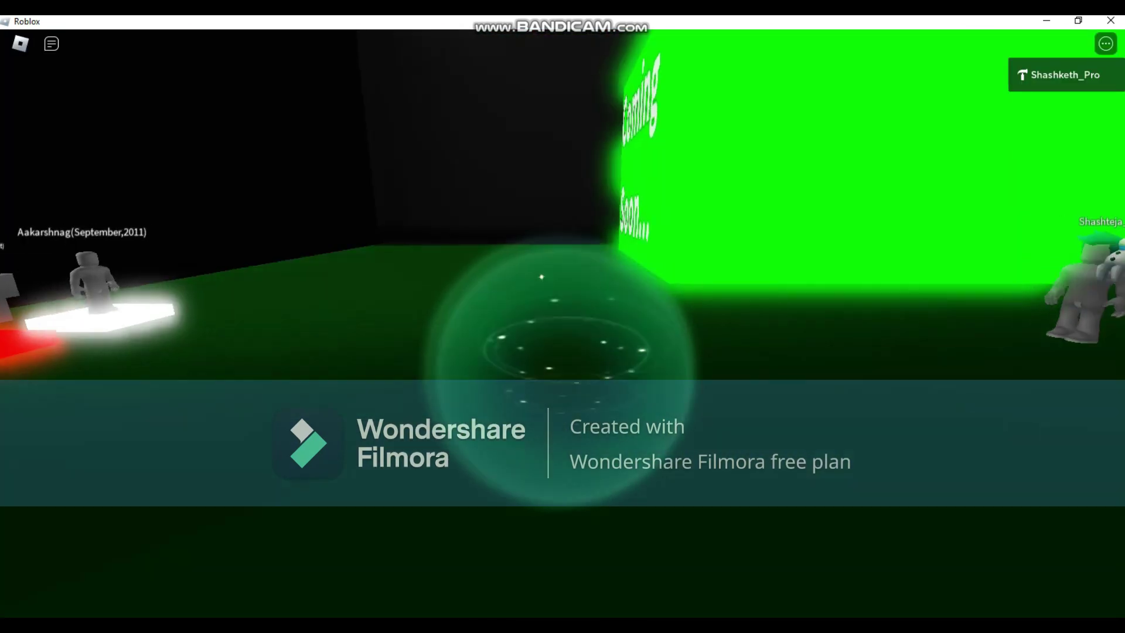
Walk the avatar out of the dark starting area to the row of car spawners on the grass.
right_click_drag(563, 316, 413, 314)
key("s")
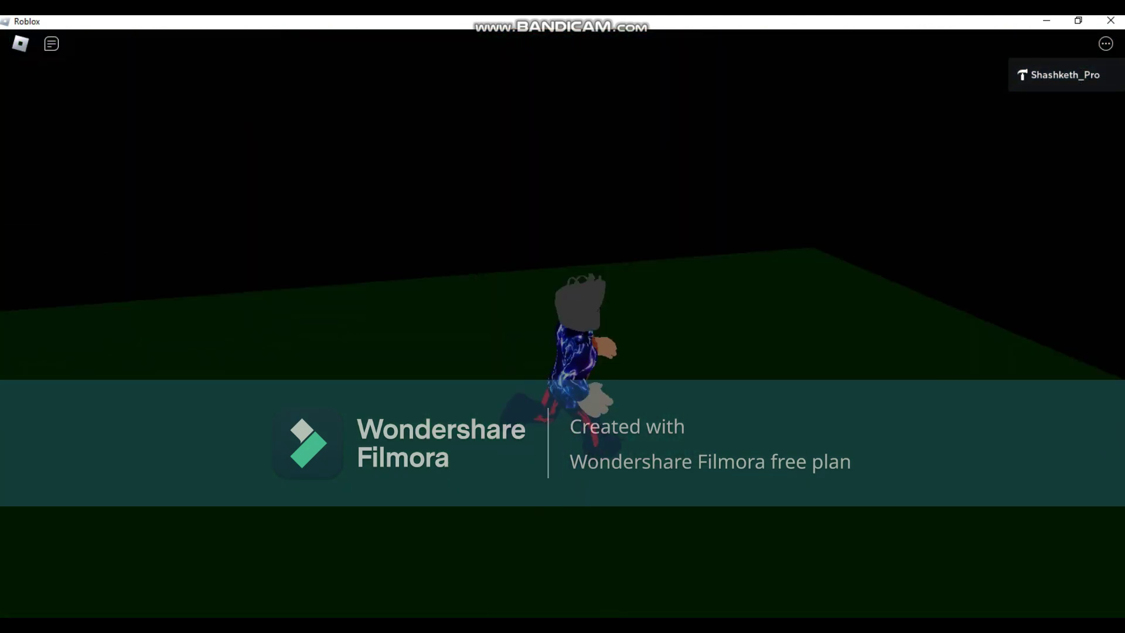
key("w")
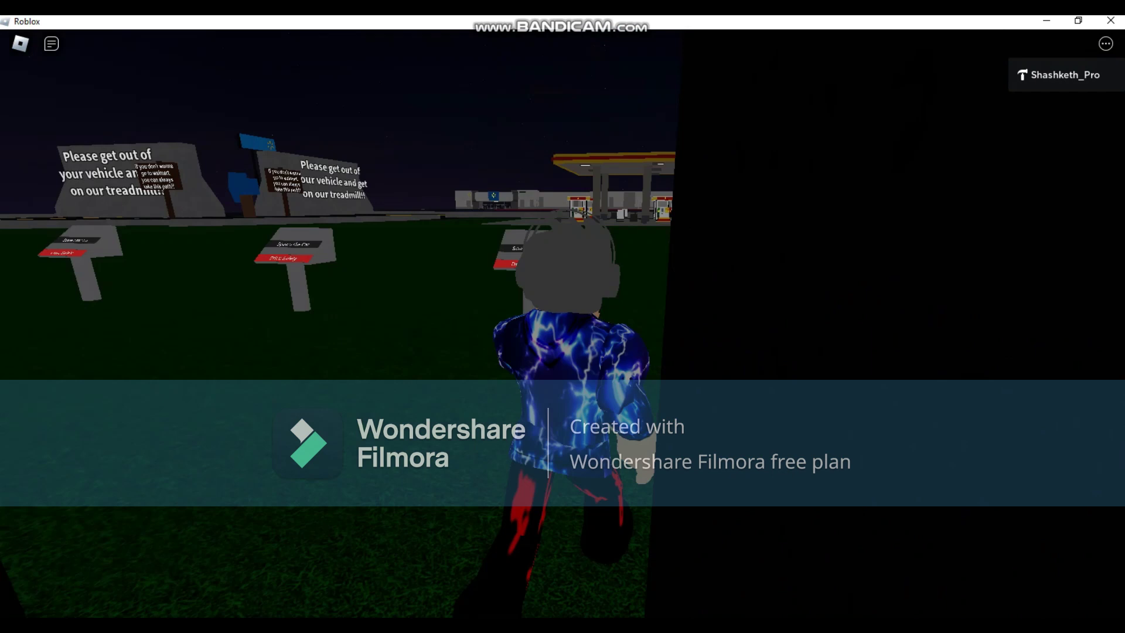
key("w")
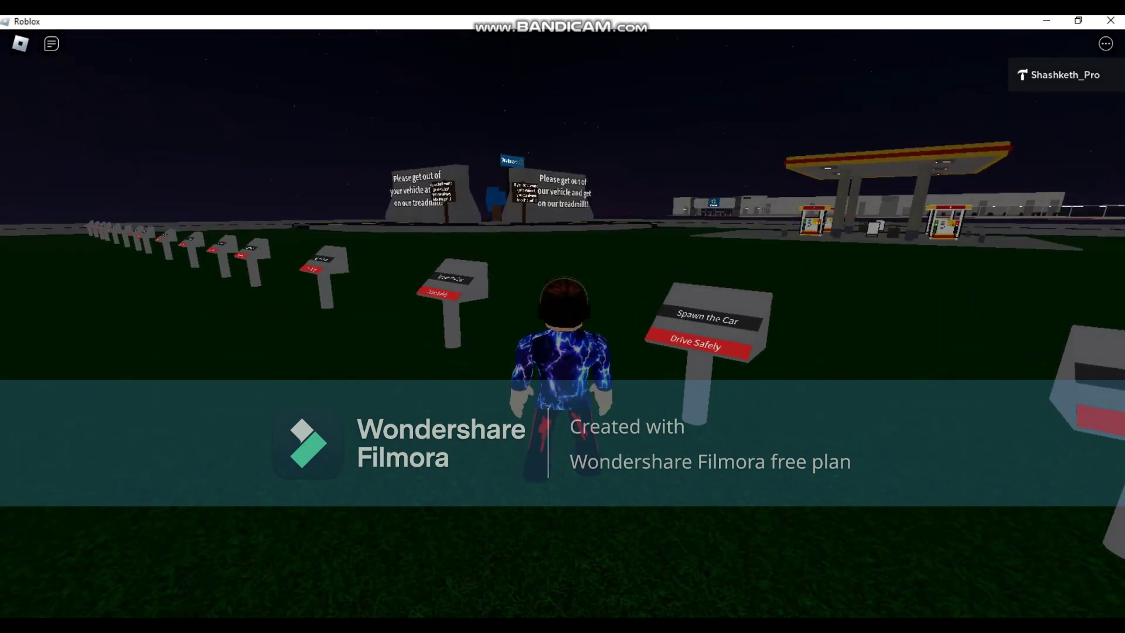
Walk around the "Spawn the Car" stands and inspect the whole row of car spawners from both sides.
key("d")
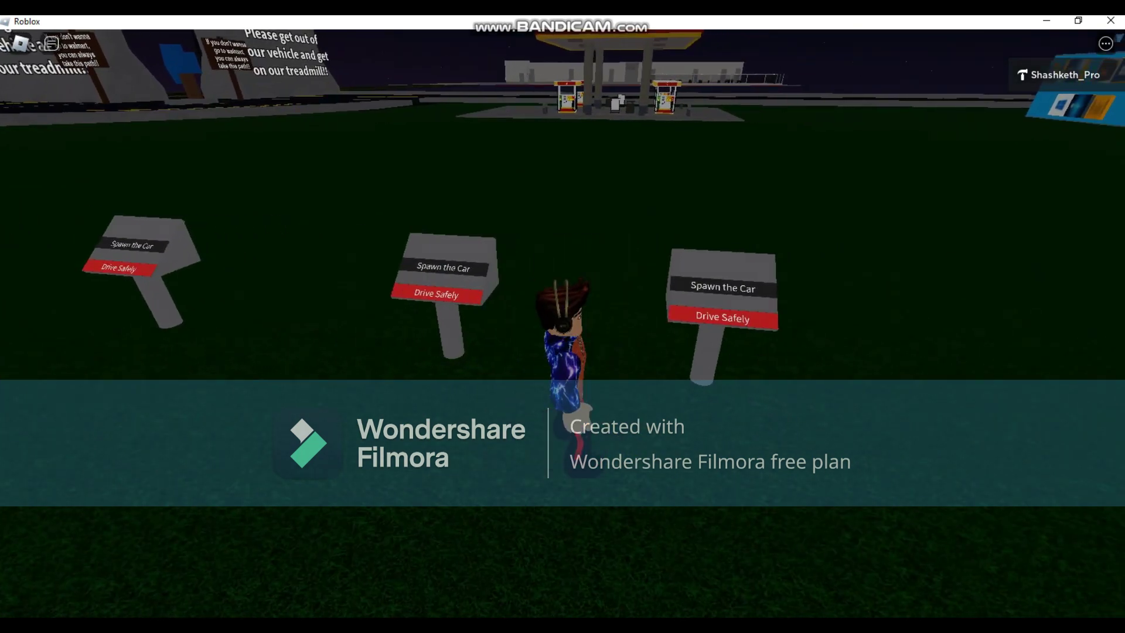
key("Left")
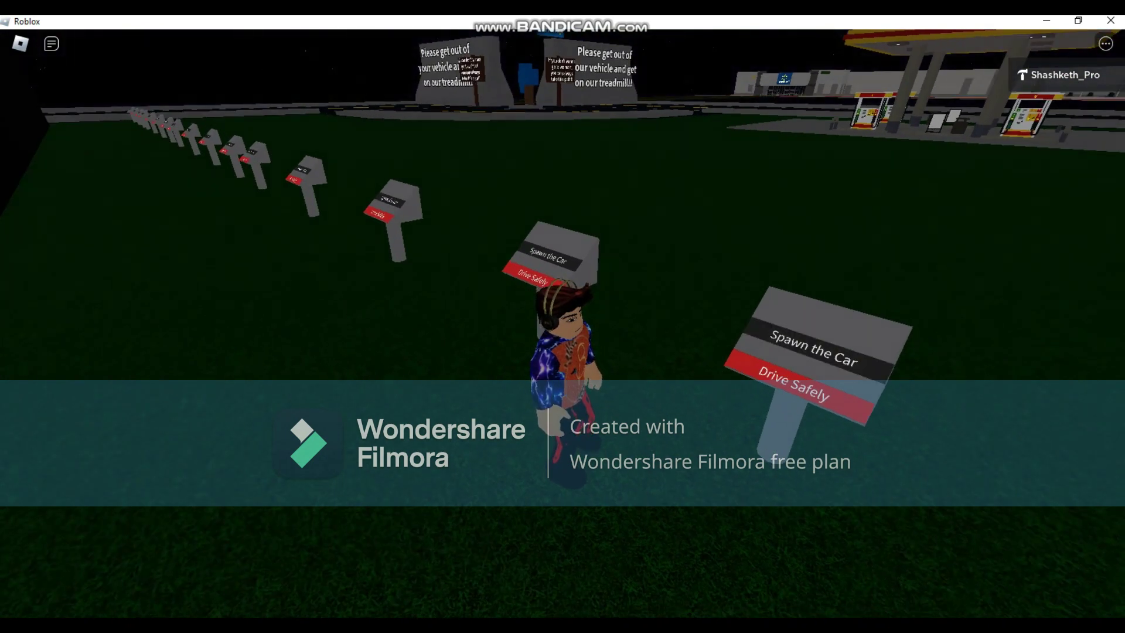
key("w")
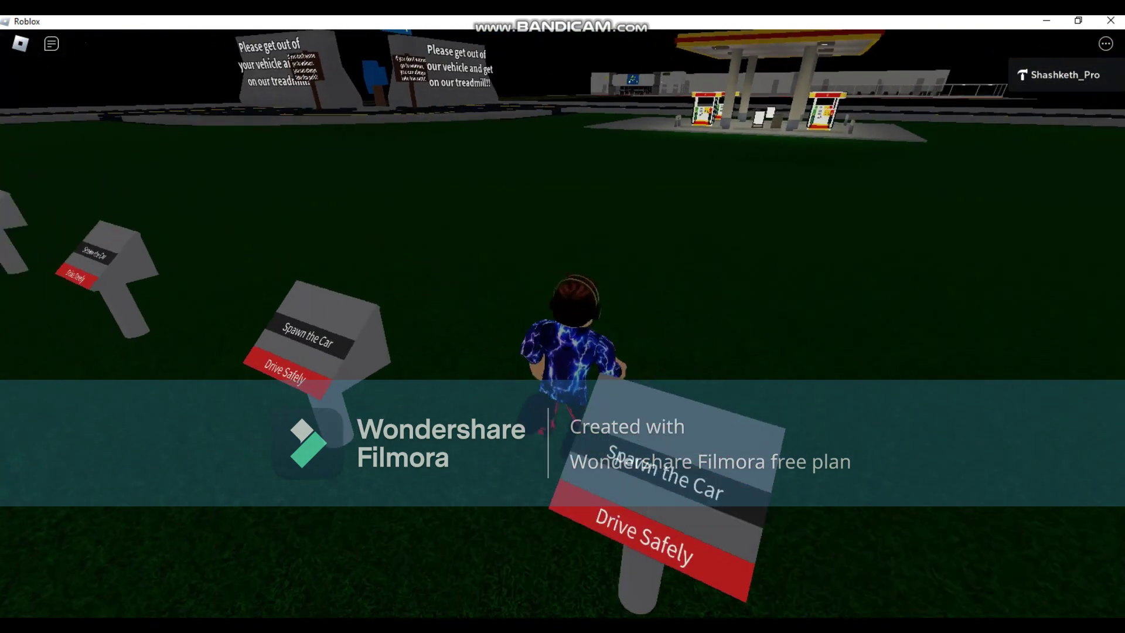
key("Left")
key("s")
key("a")
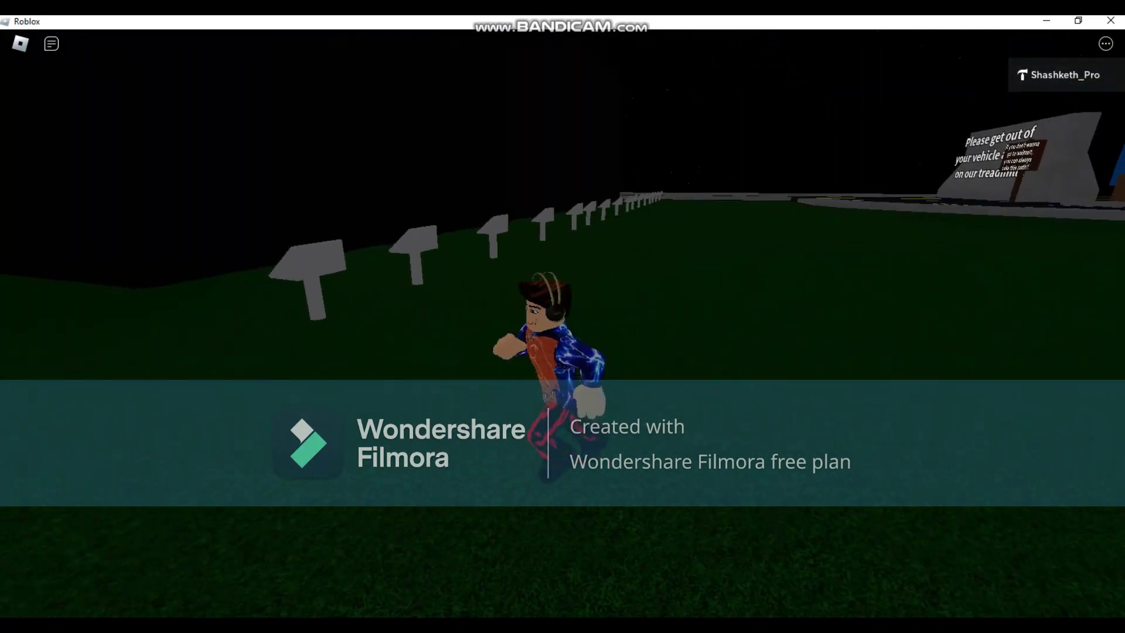
key("w")
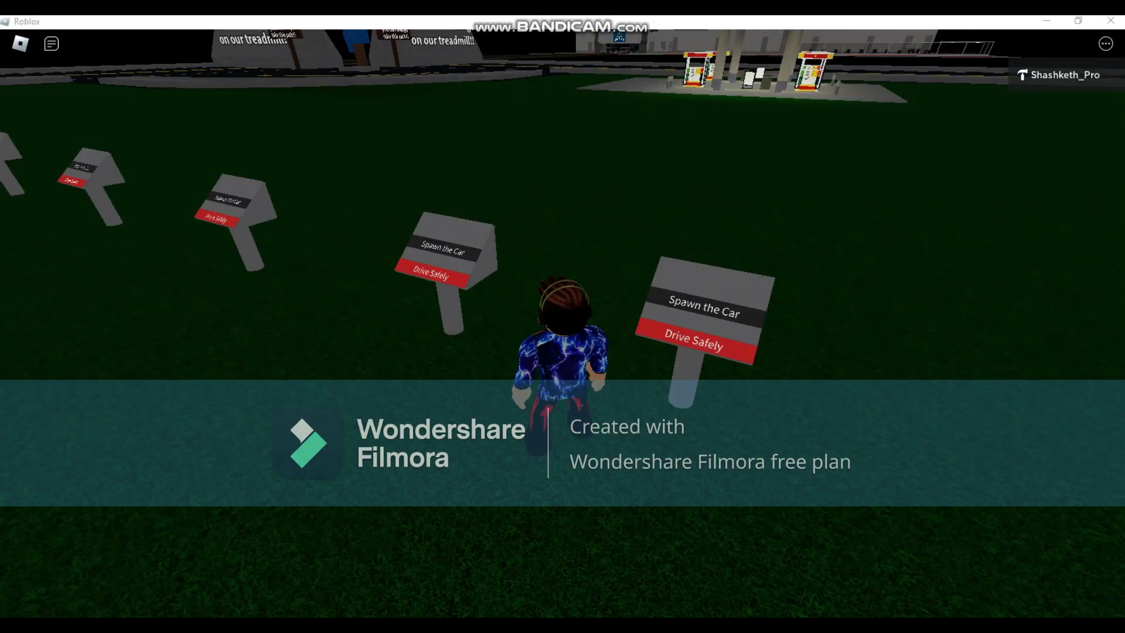
Minimize the running game and launch Roblox Studio.
left_click(1046, 21)
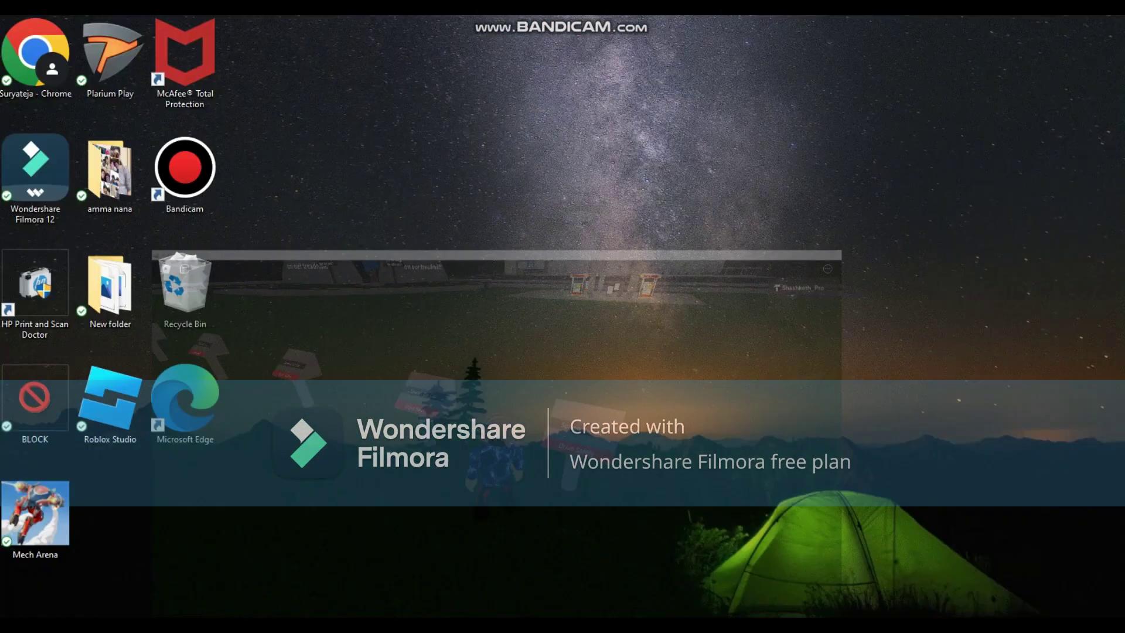
key("super")
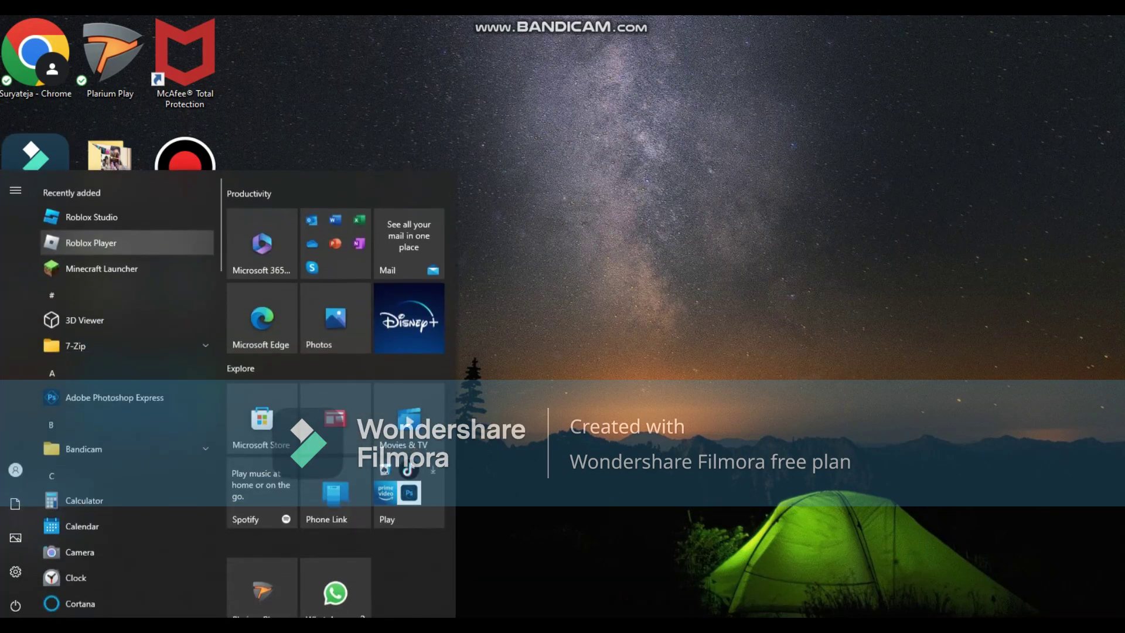
left_click(117, 212)
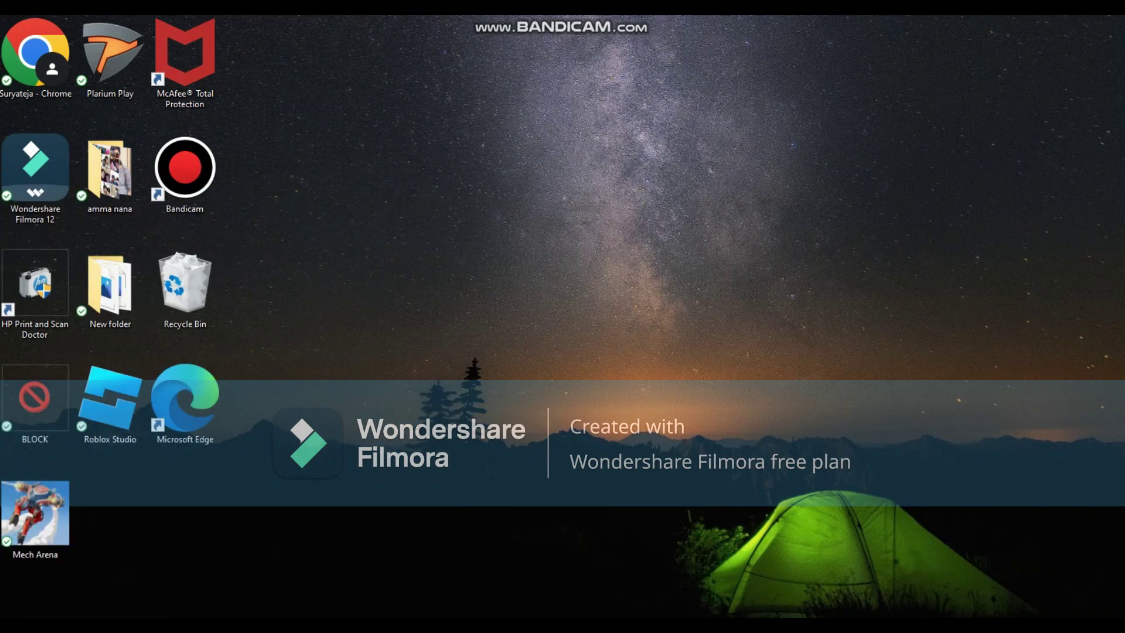